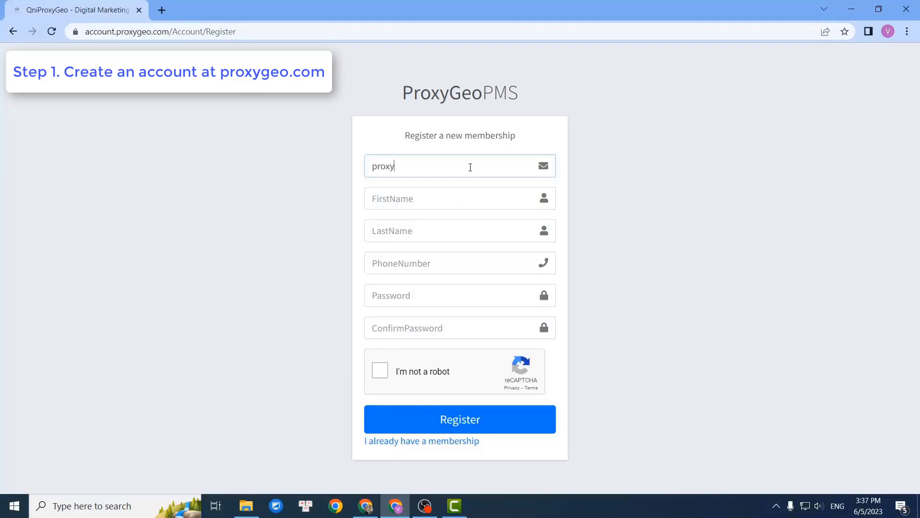
Enter the registrant's e-mail, first name, last name and phone number in the membership form.
{"action": "type", "text": "@gmail.com"}
{"action": "left_click", "coordinate": [451, 195]}
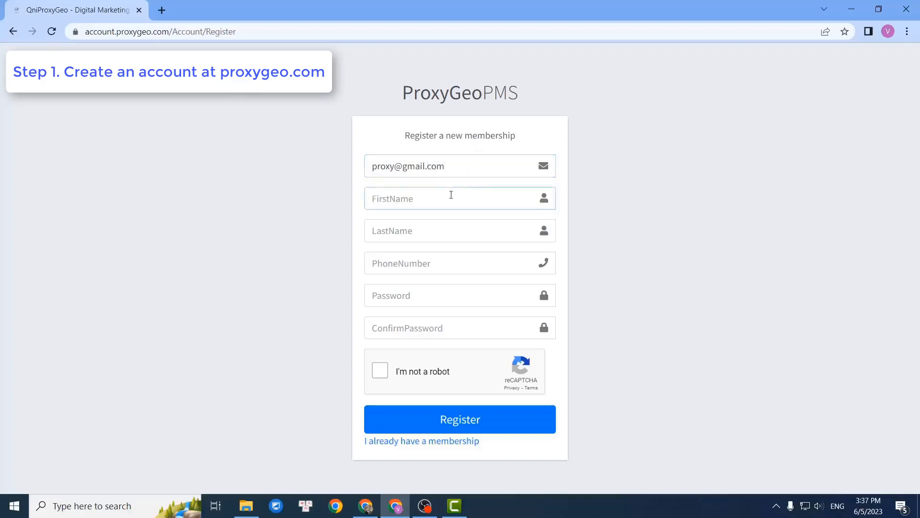
{"action": "left_click", "coordinate": [454, 240]}
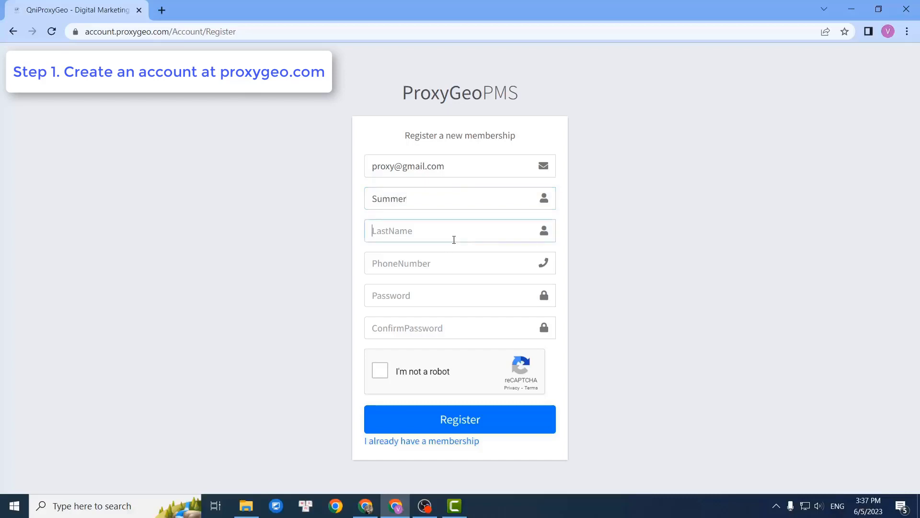
{"action": "left_click", "coordinate": [442, 261]}
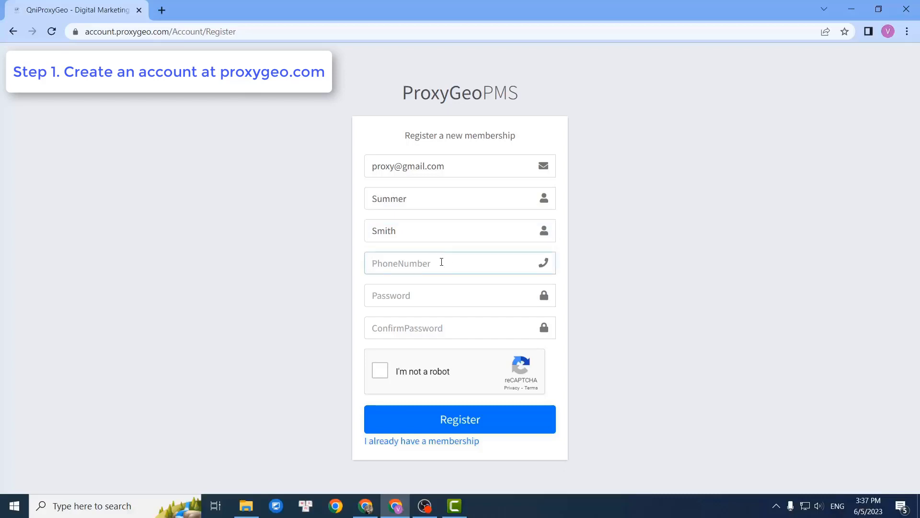
Set and confirm the account password, tick I'm not a robot, and register.
{"action": "left_click", "coordinate": [444, 298]}
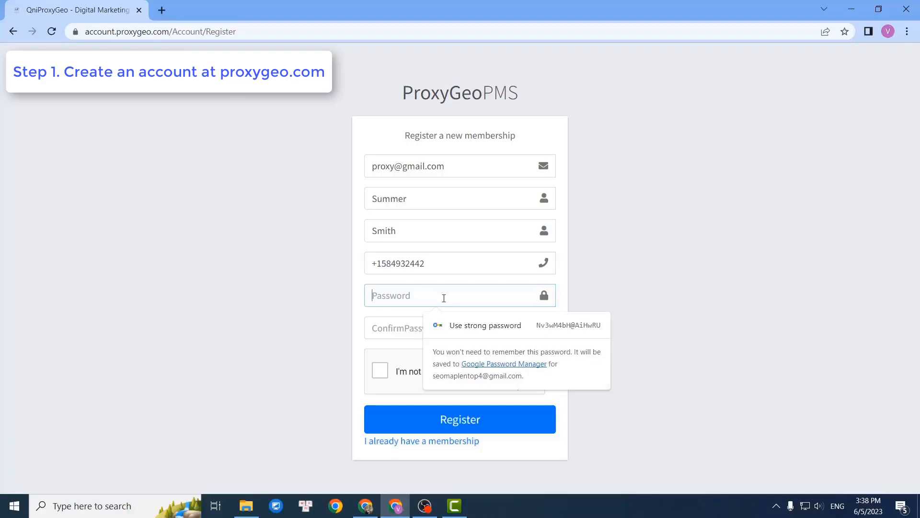
{"action": "type", "text": "•••••••"}
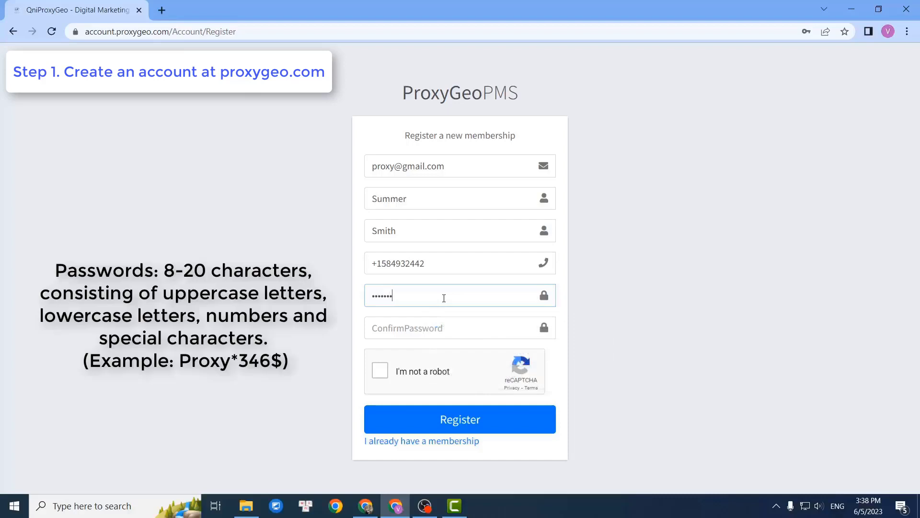
{"action": "type", "text": "•••"}
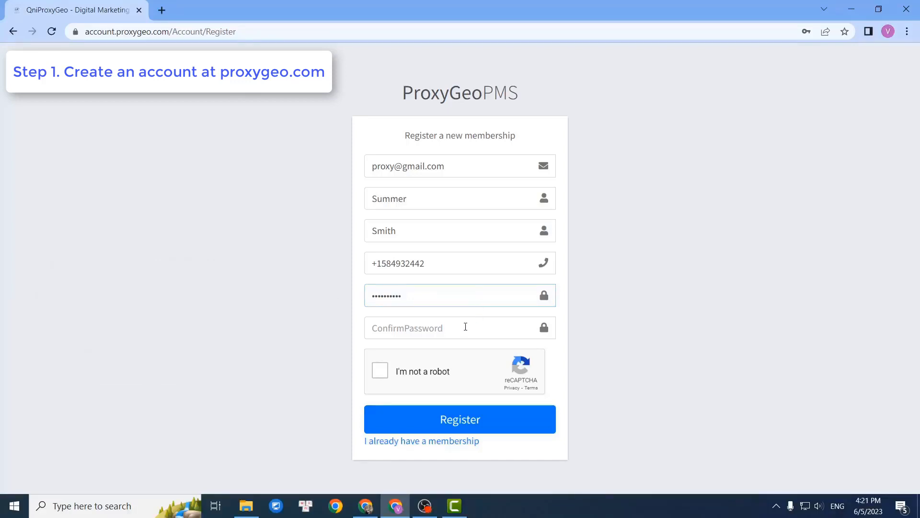
{"action": "key", "text": "ctrl+v"}
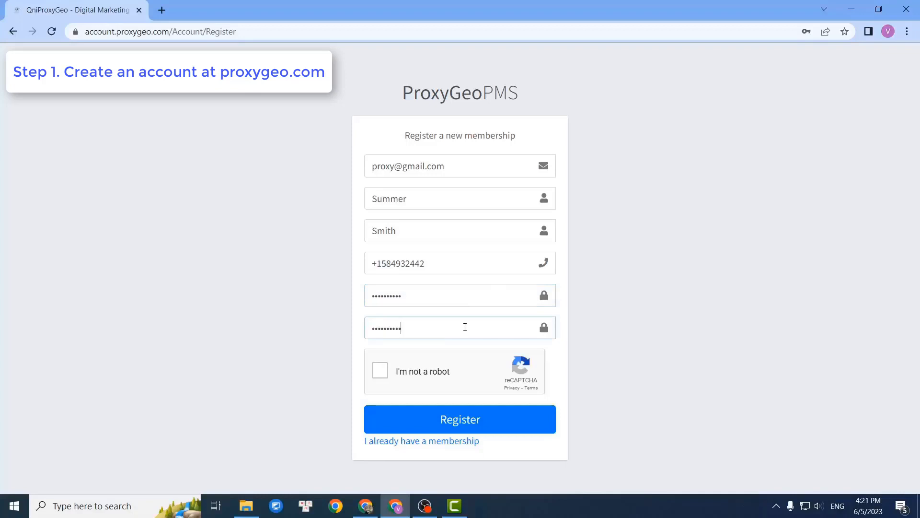
{"action": "left_click", "coordinate": [381, 378]}
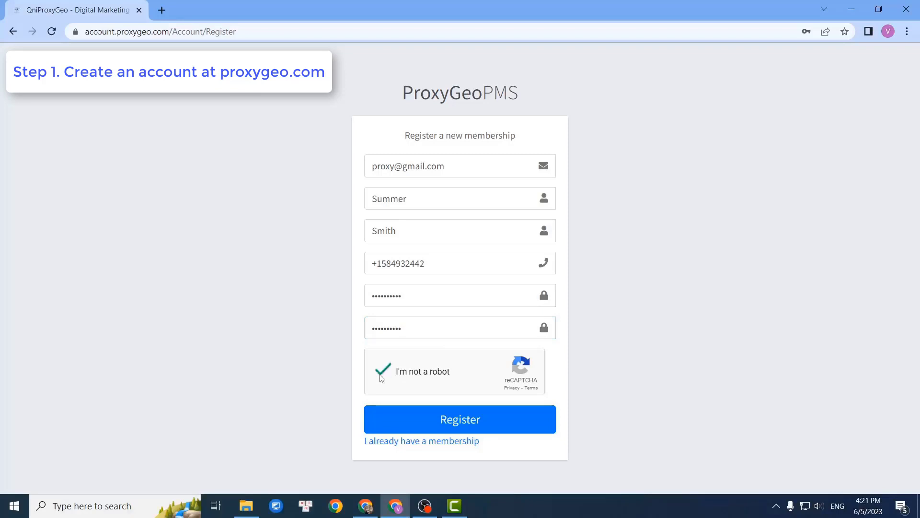
{"action": "left_click", "coordinate": [470, 432]}
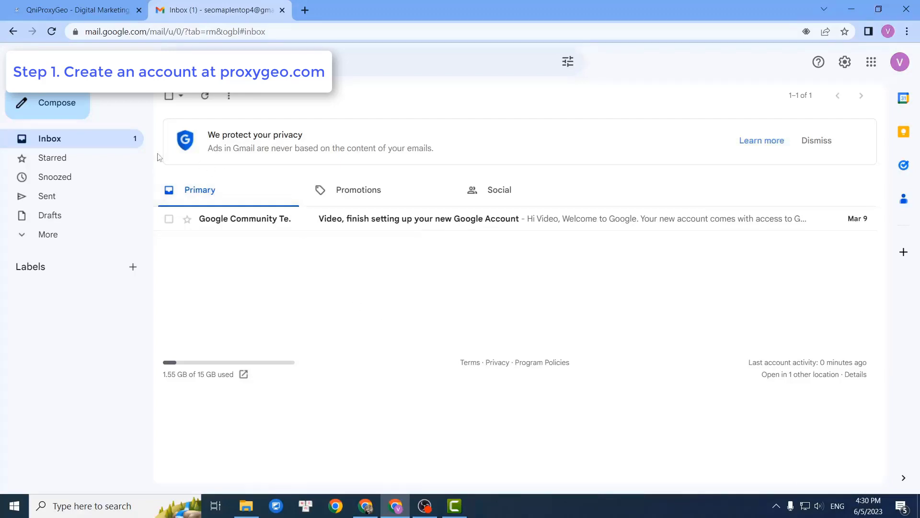
Find the ProxyGeo 'Confirm your email' message in Gmail Spam and mark it Looks safe.
{"action": "left_click", "coordinate": [70, 239]}
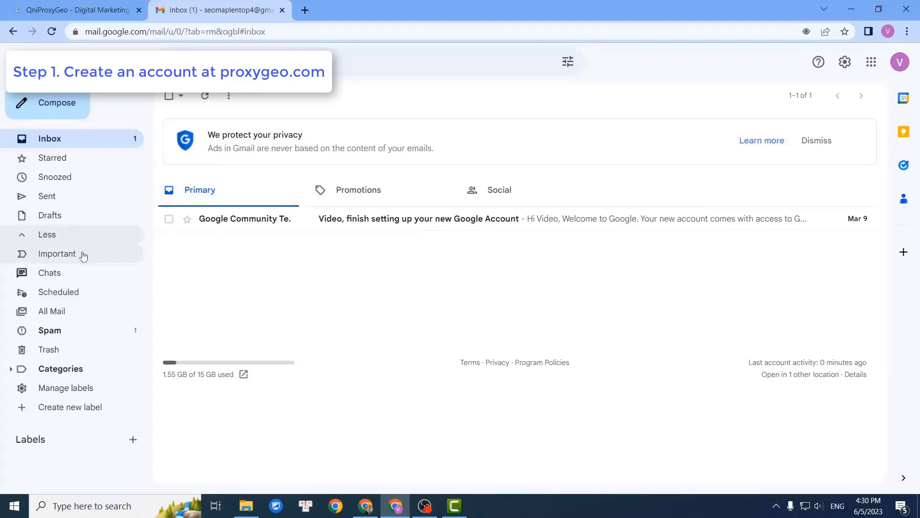
{"action": "left_click", "coordinate": [86, 332]}
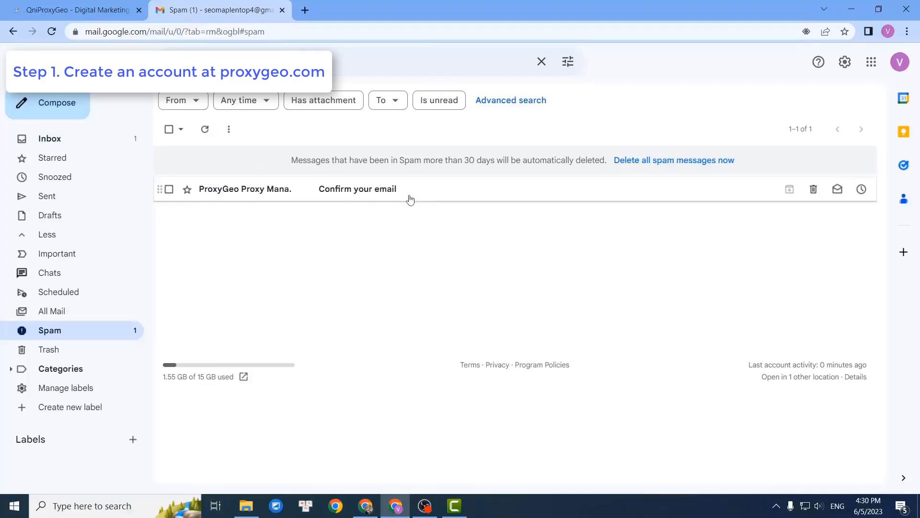
{"action": "left_click", "coordinate": [410, 199]}
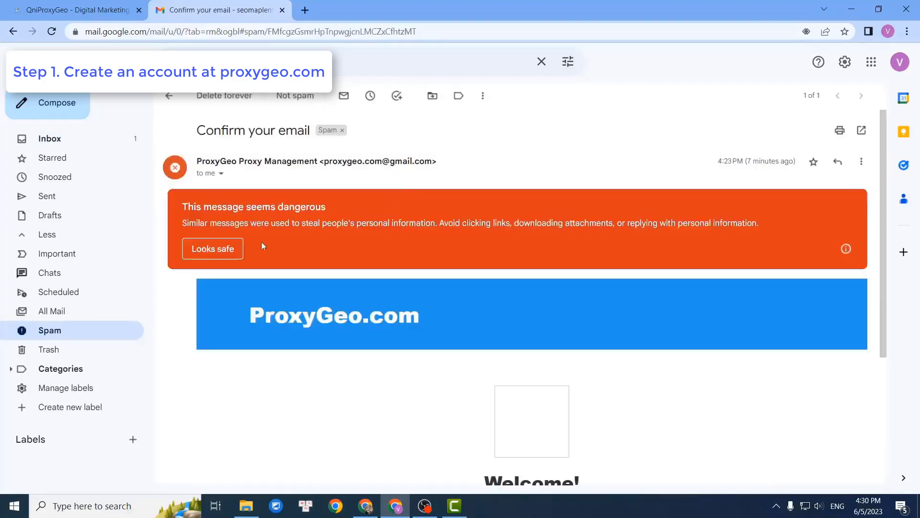
{"action": "left_click", "coordinate": [228, 259]}
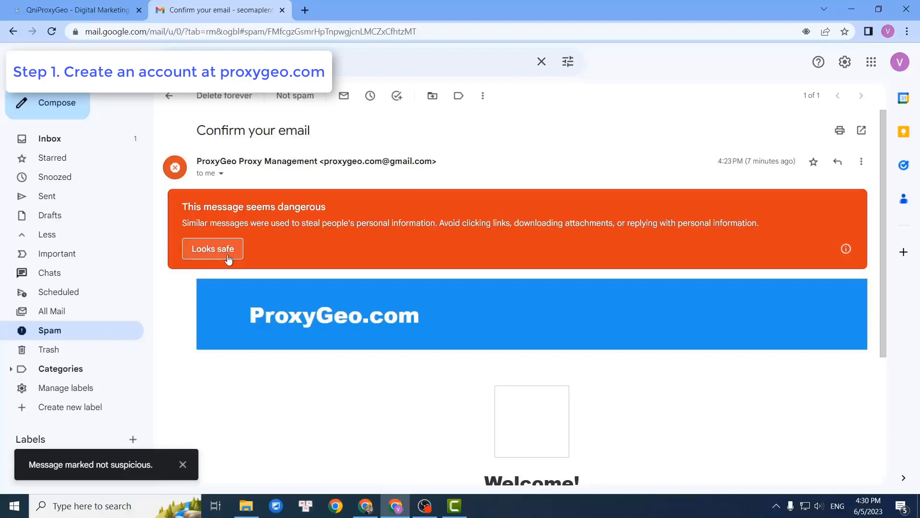
Reopen the confirmation message from the Inbox and confirm the email address.
{"action": "left_click", "coordinate": [113, 145]}
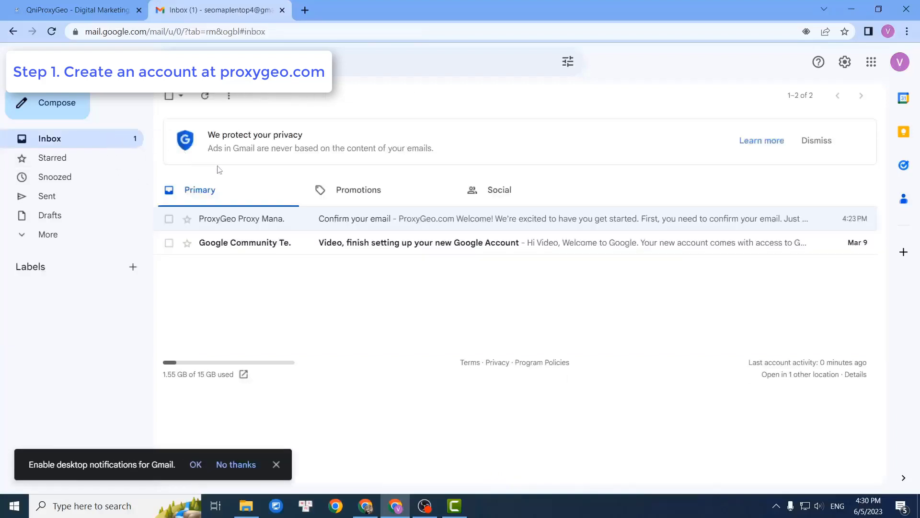
{"action": "left_click", "coordinate": [396, 225]}
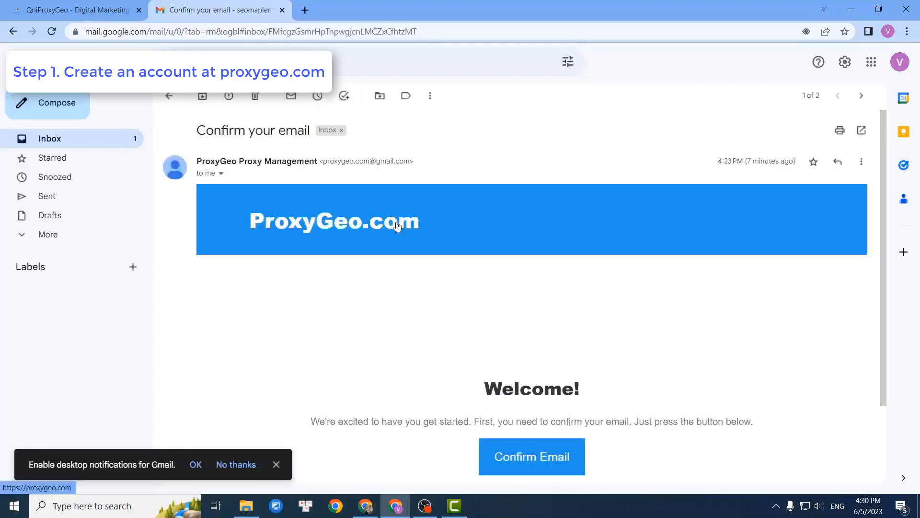
{"action": "scroll", "coordinate": [641, 339], "scroll_direction": "down", "scroll_amount": 1}
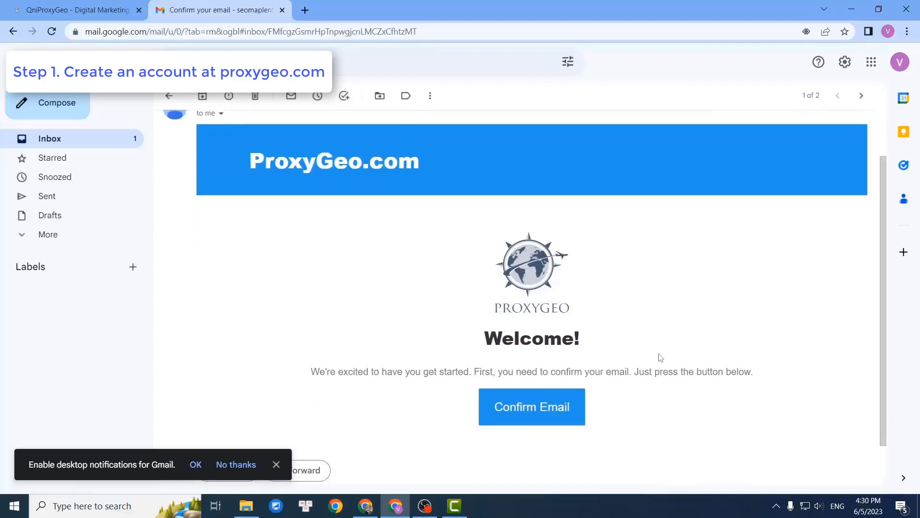
{"action": "left_click", "coordinate": [558, 411]}
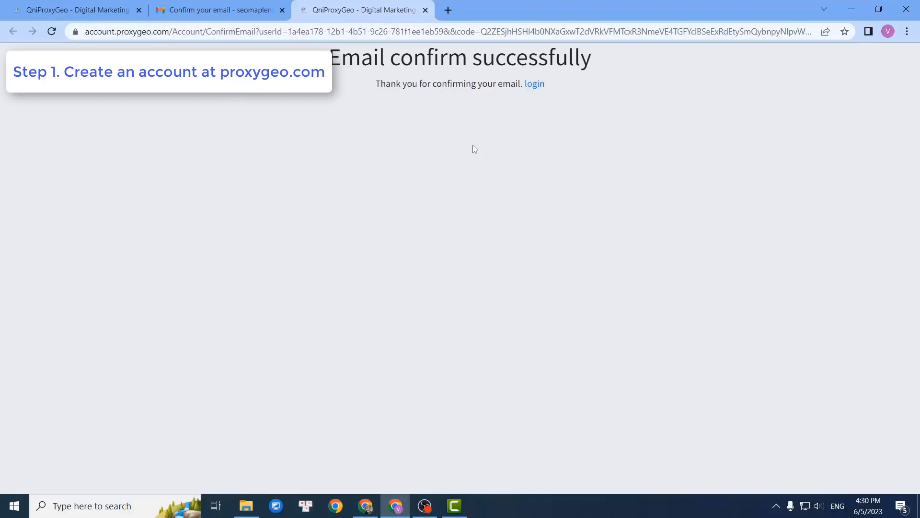
Sign in to the new ProxyGeo account from the login page.
{"action": "left_click", "coordinate": [535, 84]}
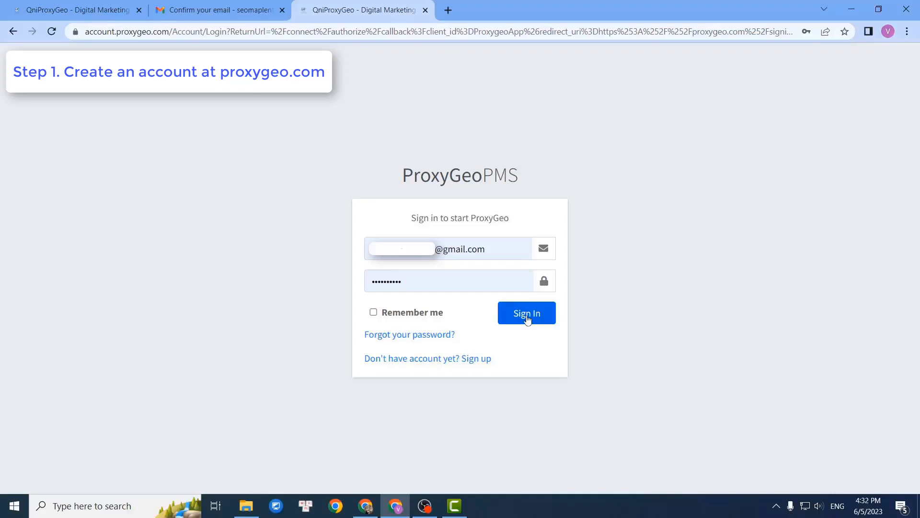
{"action": "left_click", "coordinate": [527, 317]}
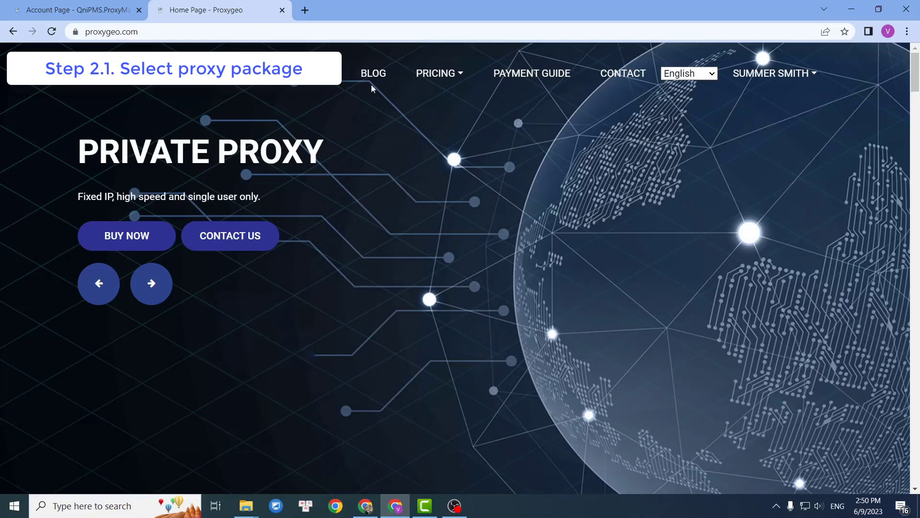
Show the Rotating Proxy IPv4 pricing plans from the PRICING menu, down to the BUY NOW buttons.
{"action": "left_click", "coordinate": [461, 83]}
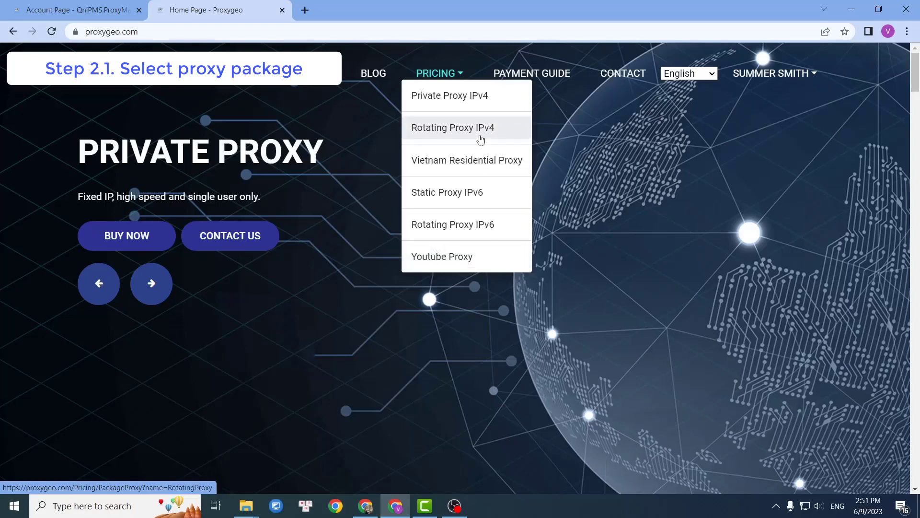
{"action": "left_click", "coordinate": [480, 139]}
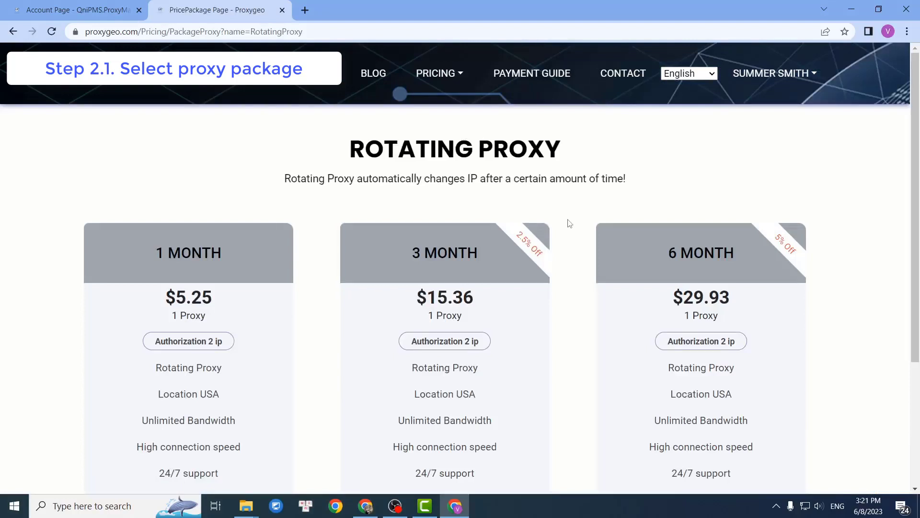
{"action": "scroll", "coordinate": [567, 222], "scroll_direction": "down", "scroll_amount": 1}
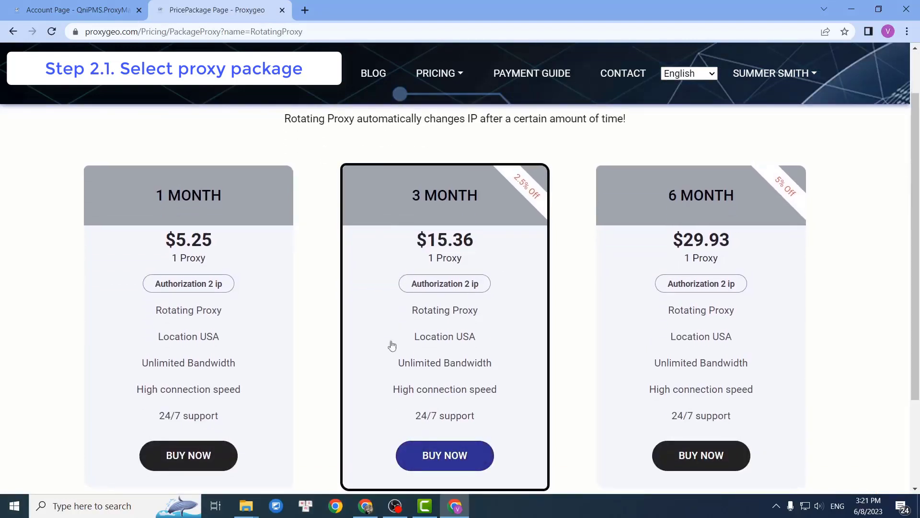
Order the 1 MONTH Rotating Proxy package and edit the checkout Quantity field.
{"action": "left_click", "coordinate": [216, 456]}
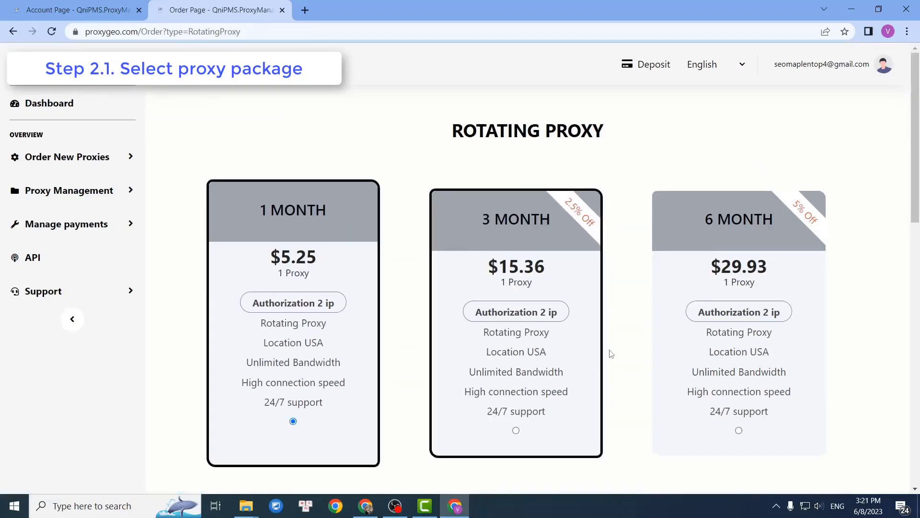
{"action": "scroll", "coordinate": [630, 331], "scroll_direction": "down", "scroll_amount": 6}
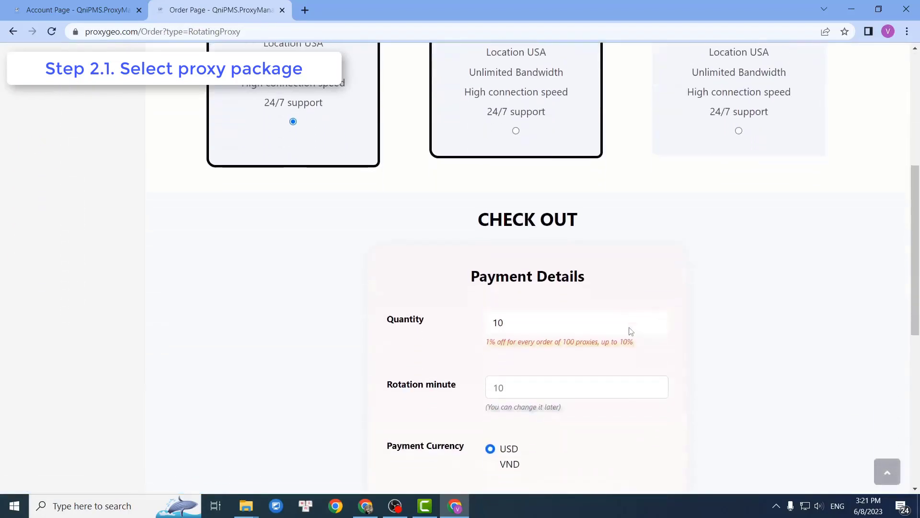
{"action": "scroll", "coordinate": [697, 309], "scroll_direction": "down", "scroll_amount": 5}
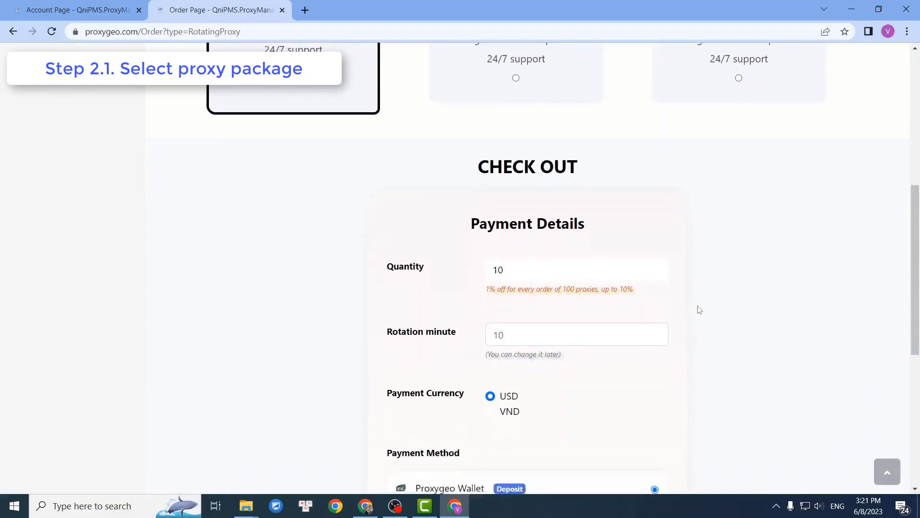
{"action": "scroll", "coordinate": [699, 310], "scroll_direction": "up", "scroll_amount": 2}
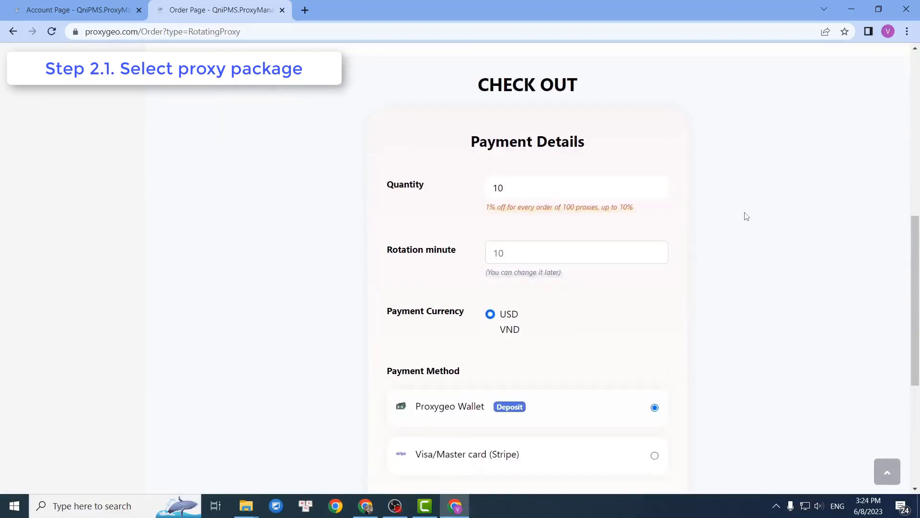
{"action": "left_click", "coordinate": [576, 186]}
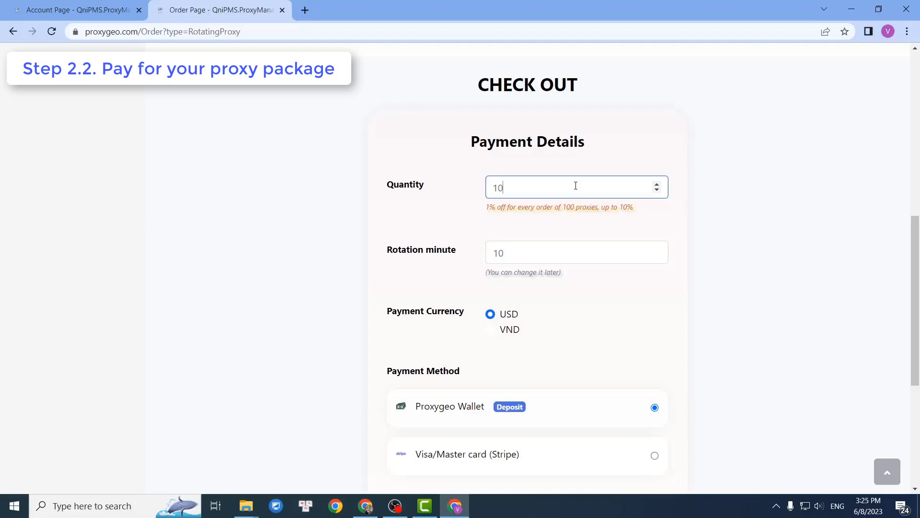
Leave the Rotation minute setting at 10 minutes and scroll through the checkout page.
{"action": "left_click", "coordinate": [581, 255]}
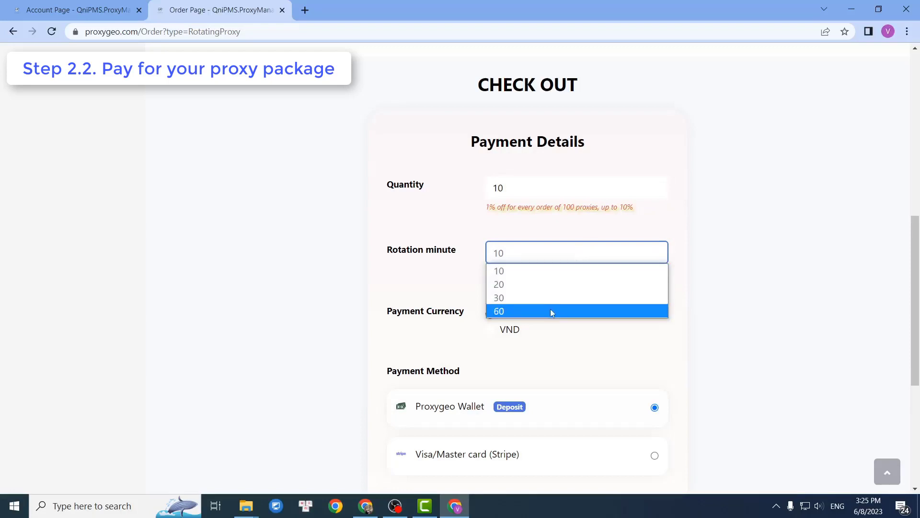
{"action": "left_click", "coordinate": [689, 294]}
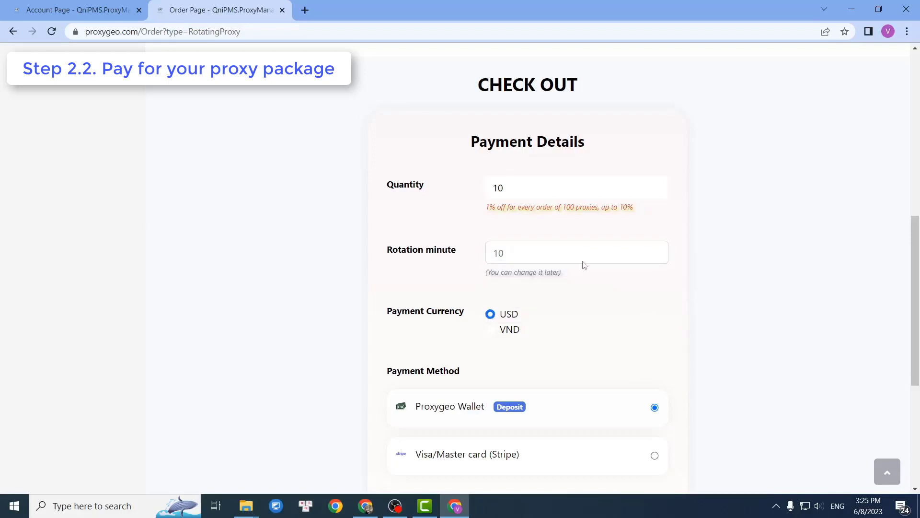
{"action": "scroll", "coordinate": [597, 319], "scroll_direction": "down", "scroll_amount": 1}
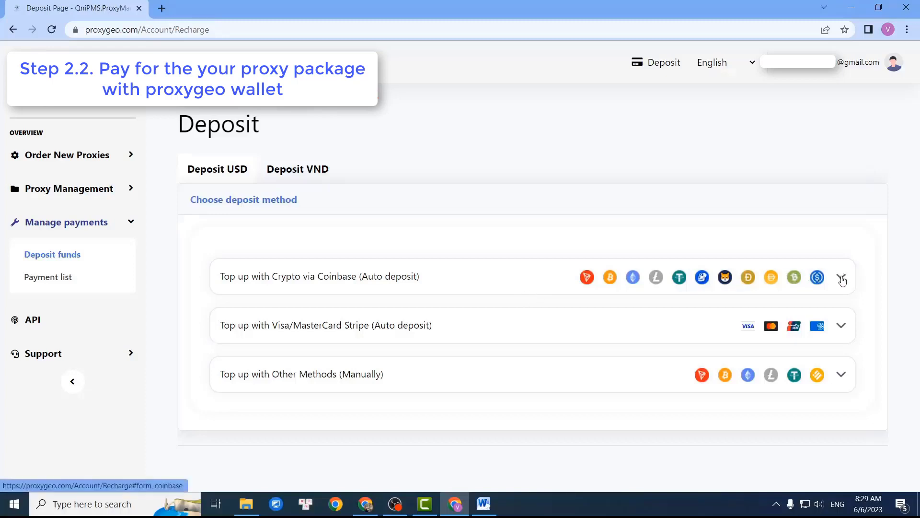
Submit a 100 USD top-up via the 'Top up with Crypto via Coinbase' option.
{"action": "left_click", "coordinate": [842, 279]}
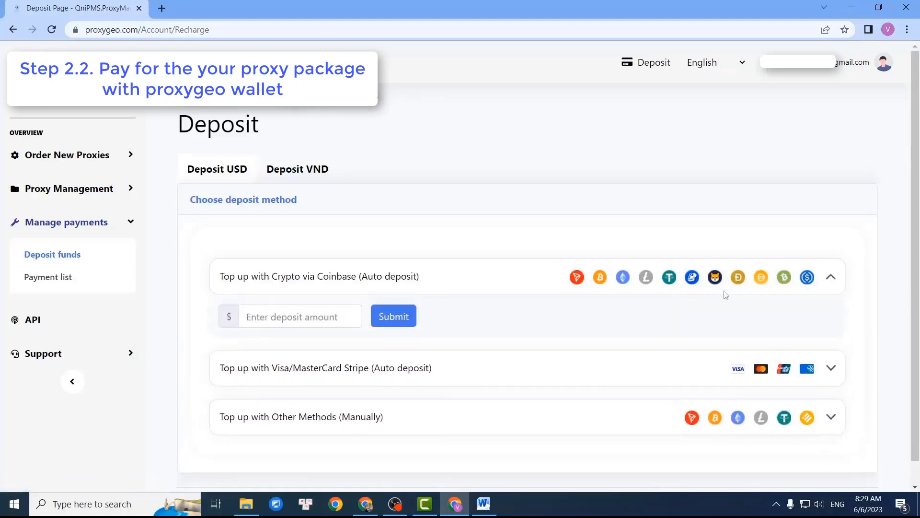
{"action": "left_click", "coordinate": [314, 316]}
{"action": "type", "text": "1000"}
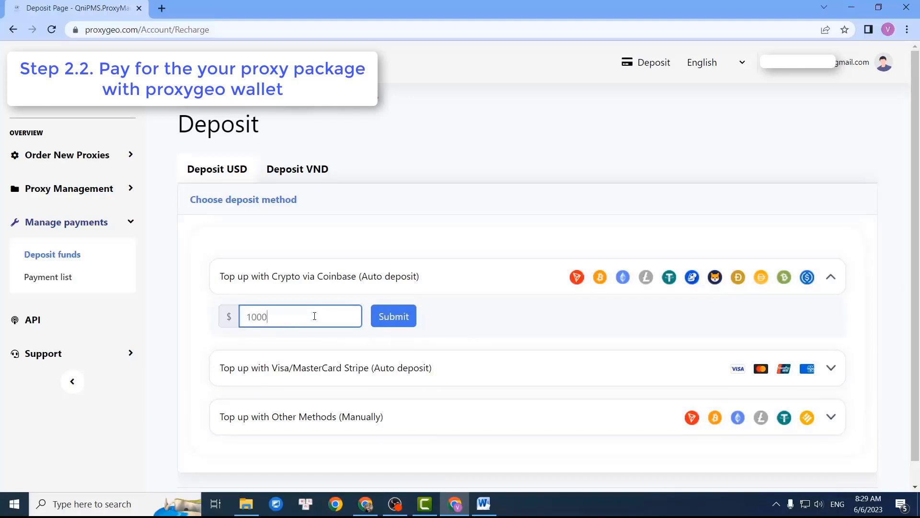
{"action": "key", "text": "BackSpace"}
{"action": "left_click", "coordinate": [400, 319]}
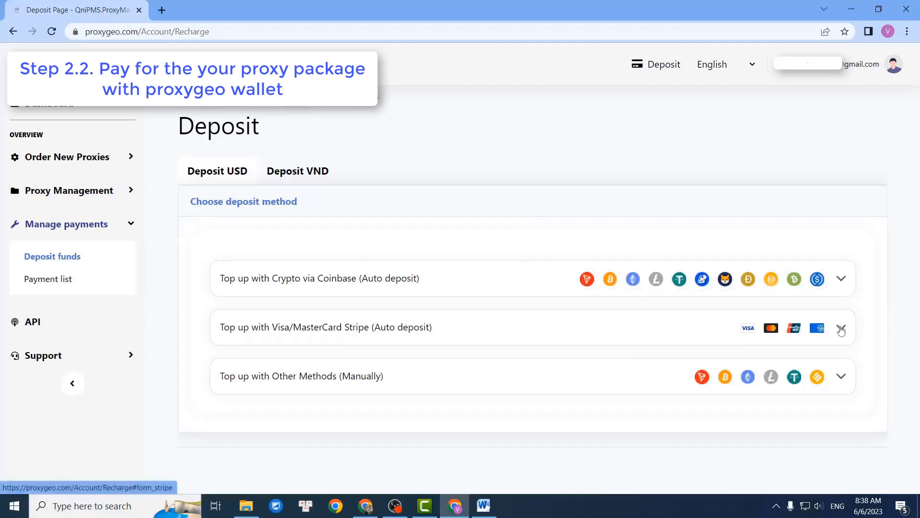
Submit a 100 USD top-up via the Visa/MasterCard Stripe option.
{"action": "left_click", "coordinate": [841, 329]}
{"action": "left_click", "coordinate": [336, 369]}
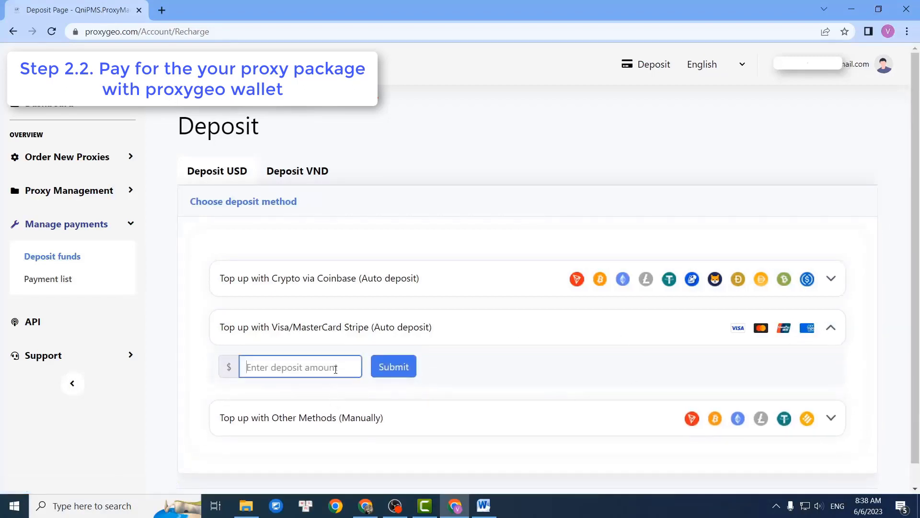
{"action": "type", "text": "100"}
{"action": "left_click", "coordinate": [401, 367]}
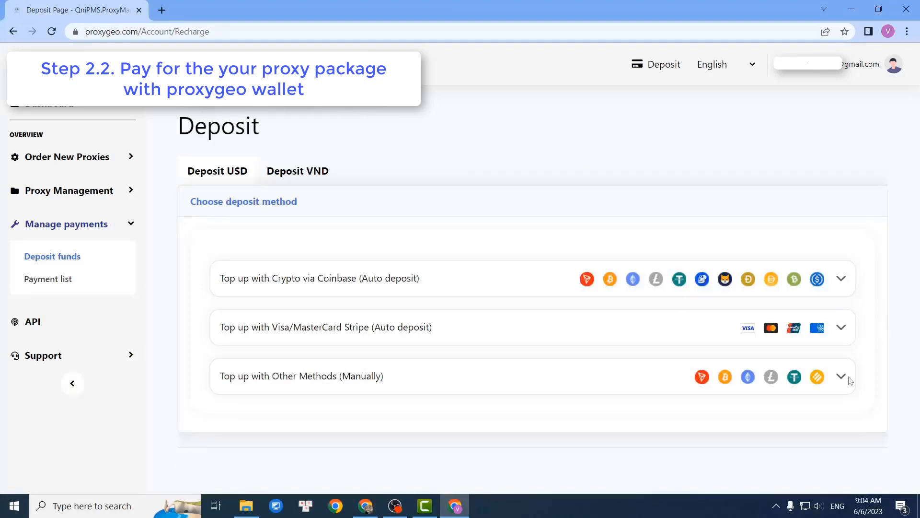
Show the manual top-up methods and scroll through the Wise, USDT, Litecoin and BUSD addresses.
{"action": "left_click", "coordinate": [842, 377]}
{"action": "scroll", "coordinate": [846, 382], "scroll_direction": "down", "scroll_amount": 2}
{"action": "scroll", "coordinate": [846, 382], "scroll_direction": "down", "scroll_amount": 5}
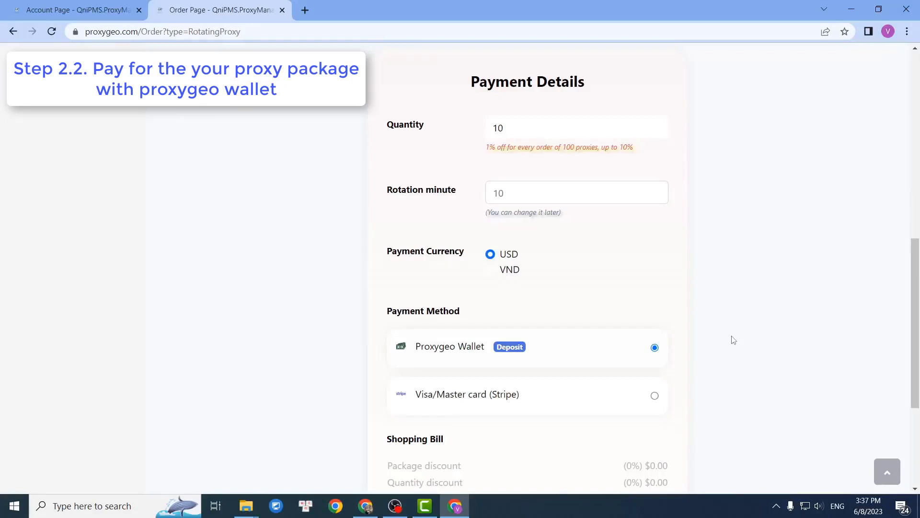
Agree to the Term of Use below the $52.50 Shopping Bill for 10 proxies.
{"action": "scroll", "coordinate": [733, 340], "scroll_direction": "down", "scroll_amount": 2}
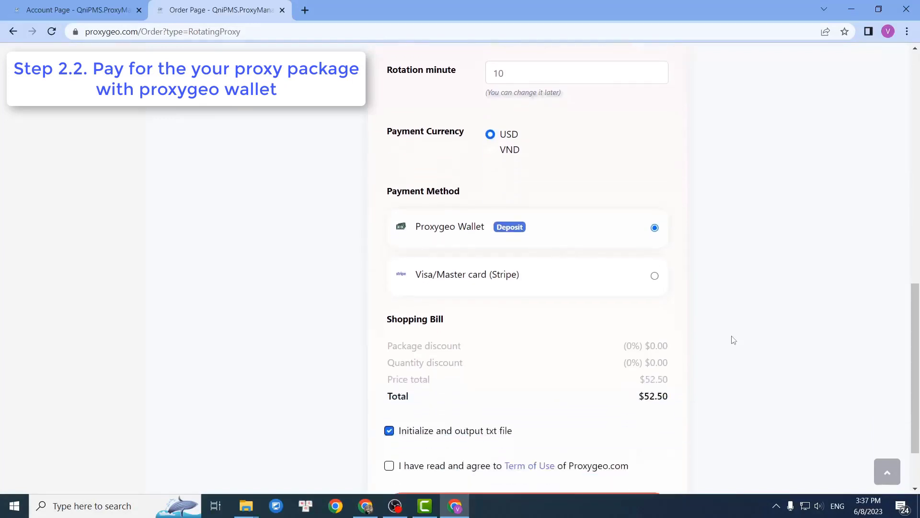
{"action": "scroll", "coordinate": [733, 340], "scroll_direction": "down", "scroll_amount": 1}
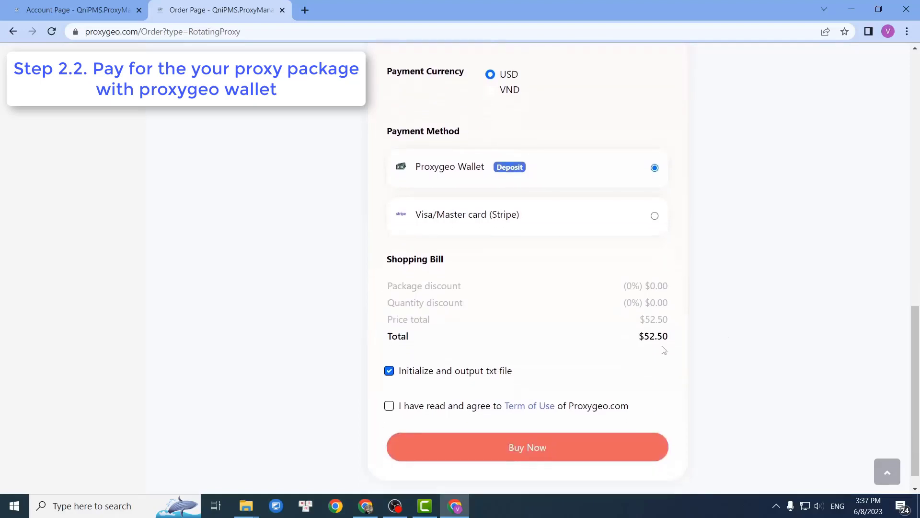
{"action": "left_click", "coordinate": [389, 409]}
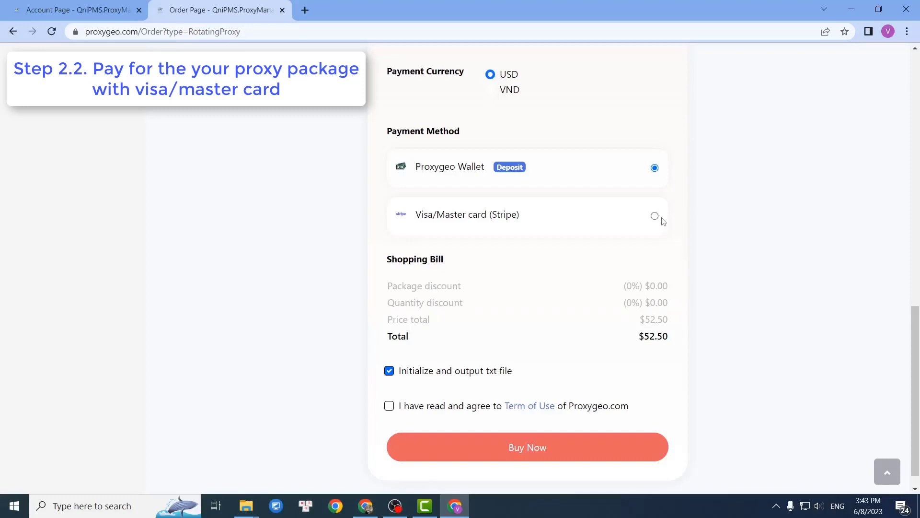
Switch payment to Visa/Master card (Stripe), accept the Terms of Use, and place the order.
{"action": "left_click", "coordinate": [654, 217]}
{"action": "left_click", "coordinate": [389, 407]}
{"action": "left_click", "coordinate": [521, 454]}
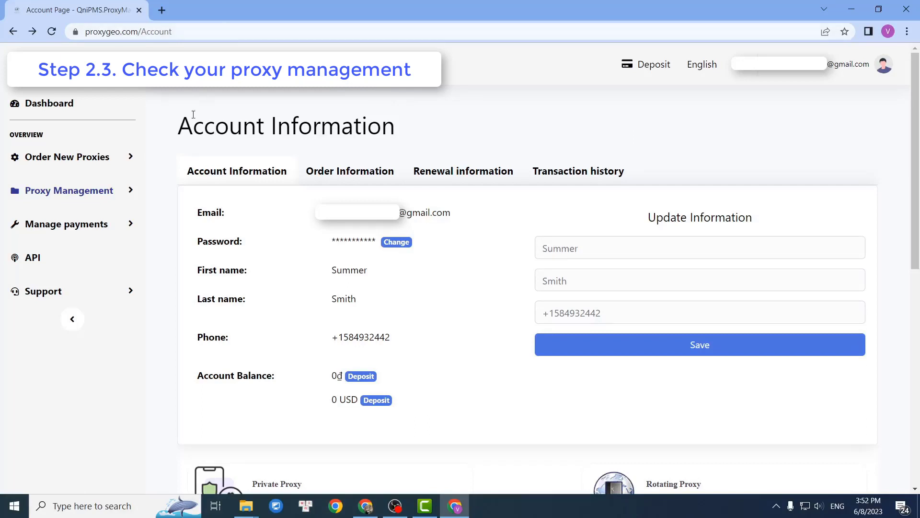
Open the Rotating Proxy IPv4 list under Proxy Management in the sidebar.
{"action": "left_click", "coordinate": [132, 191]}
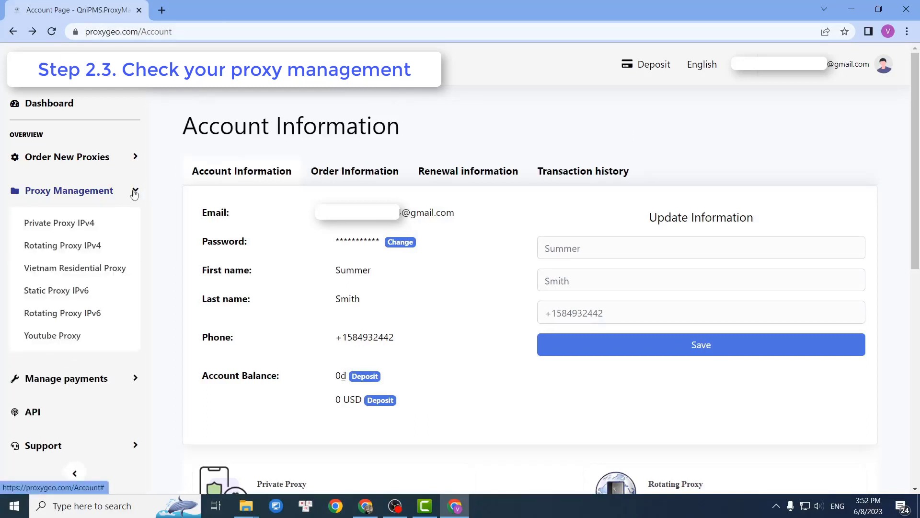
{"action": "left_click", "coordinate": [101, 249]}
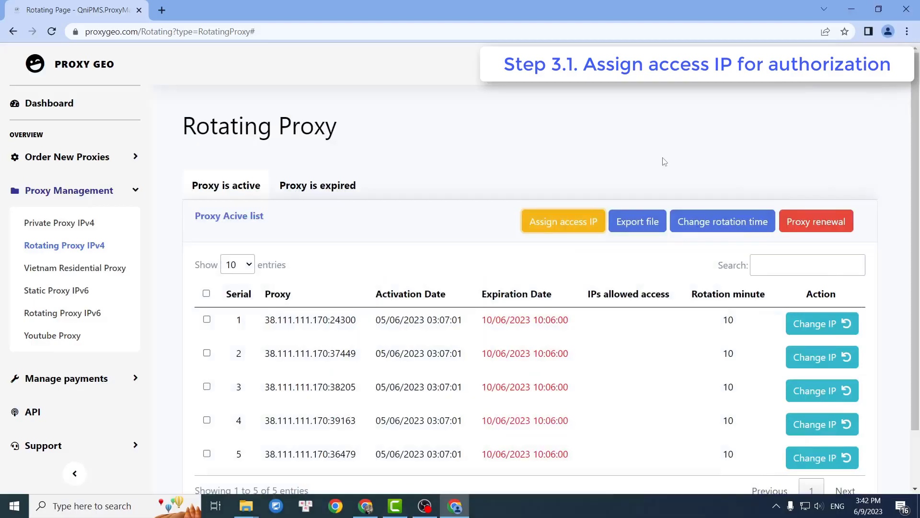
Tick the checkboxes of proxies 1, 2 and 4 in the Proxy Active list.
{"action": "scroll", "coordinate": [664, 162], "scroll_direction": "down", "scroll_amount": 2}
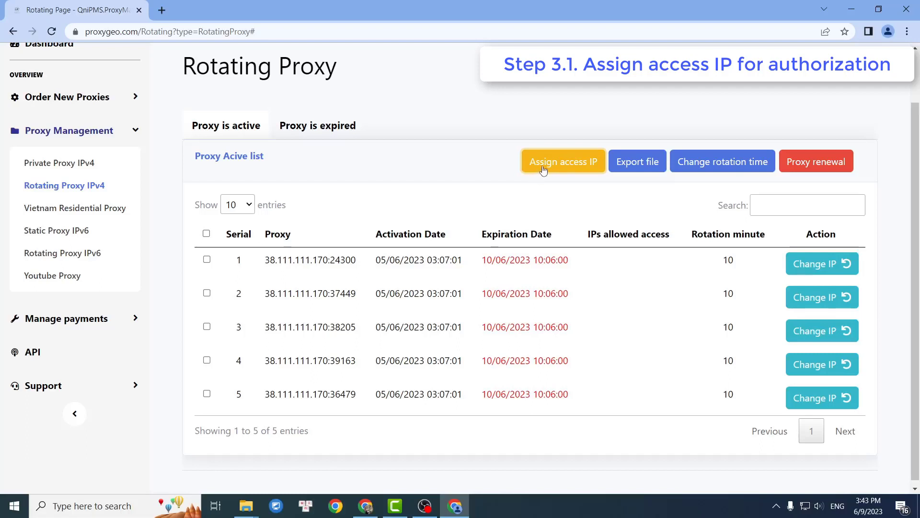
{"action": "left_click", "coordinate": [207, 260]}
{"action": "left_click", "coordinate": [206, 293]}
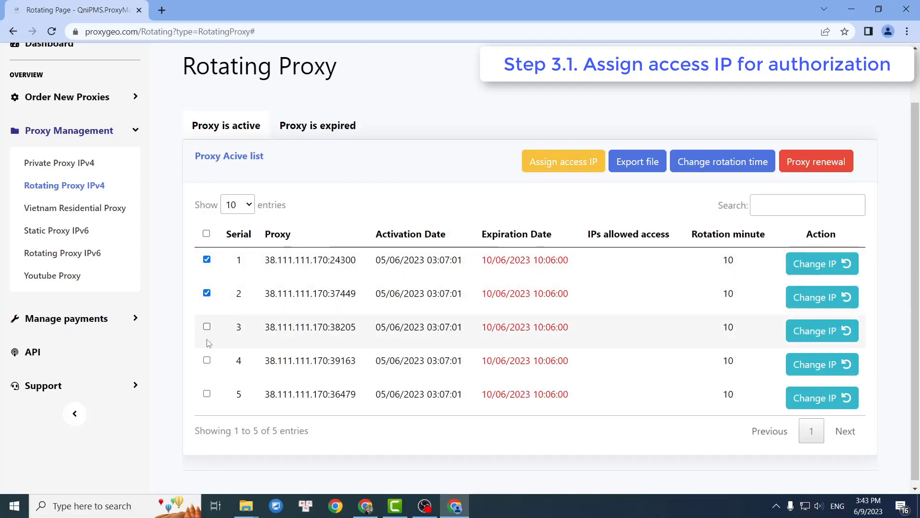
{"action": "left_click", "coordinate": [207, 362]}
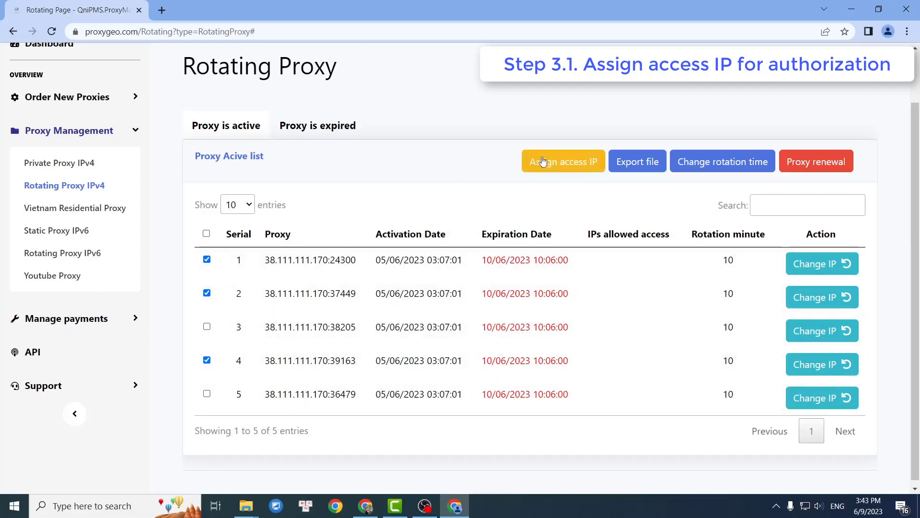
Load whatismyipaddress.com in a new browser tab.
{"action": "left_click", "coordinate": [161, 10]}
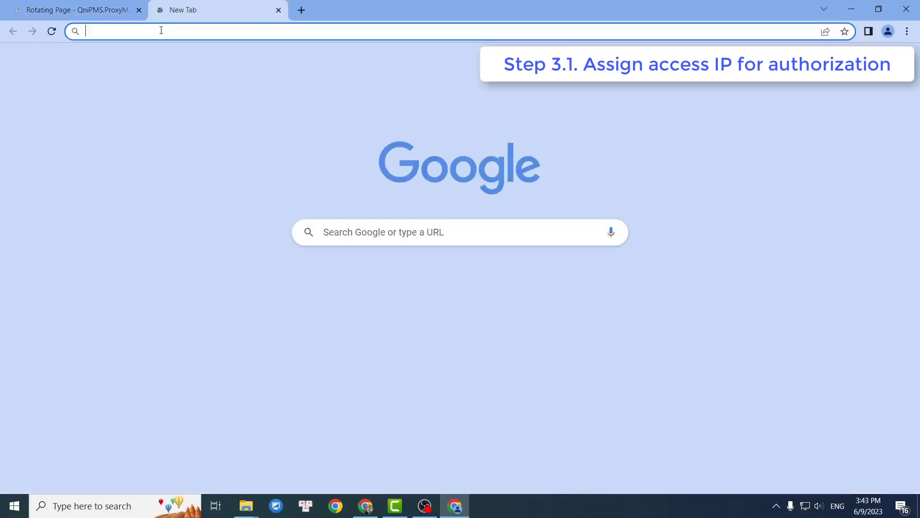
{"action": "left_click", "coordinate": [161, 30]}
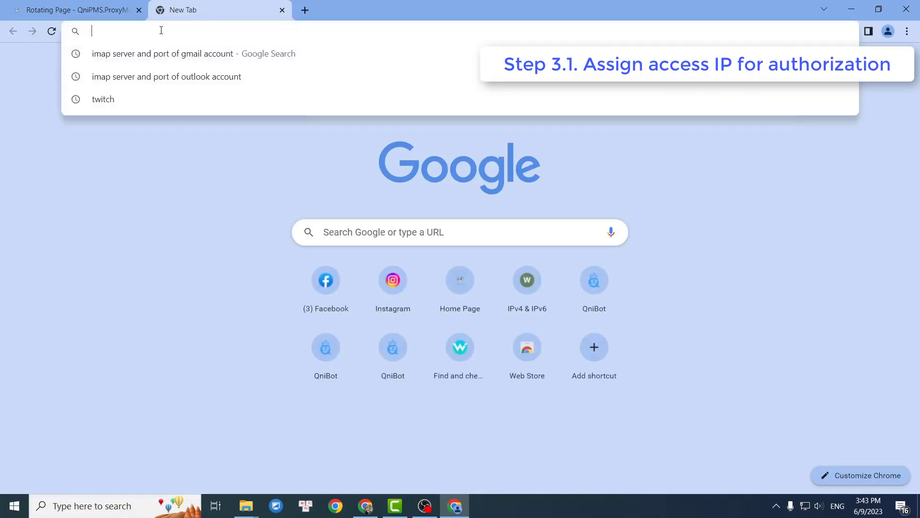
{"action": "type", "text": "whatismyipaddress.com"}
{"action": "key", "text": "Return"}
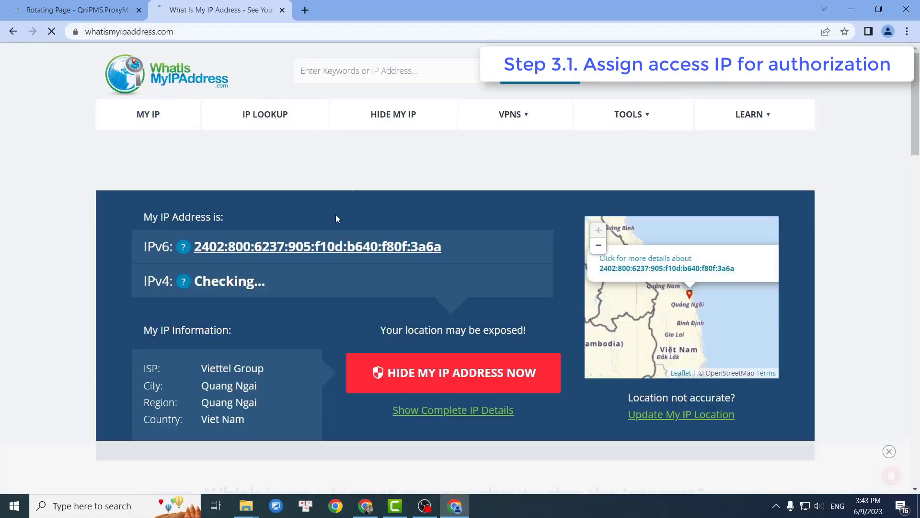
Copy the IPv4 address 116.105.141.153 and return to the Rotating Page tab.
{"action": "left_click_drag", "start_coordinate": [298, 282], "coordinate": [197, 282]}
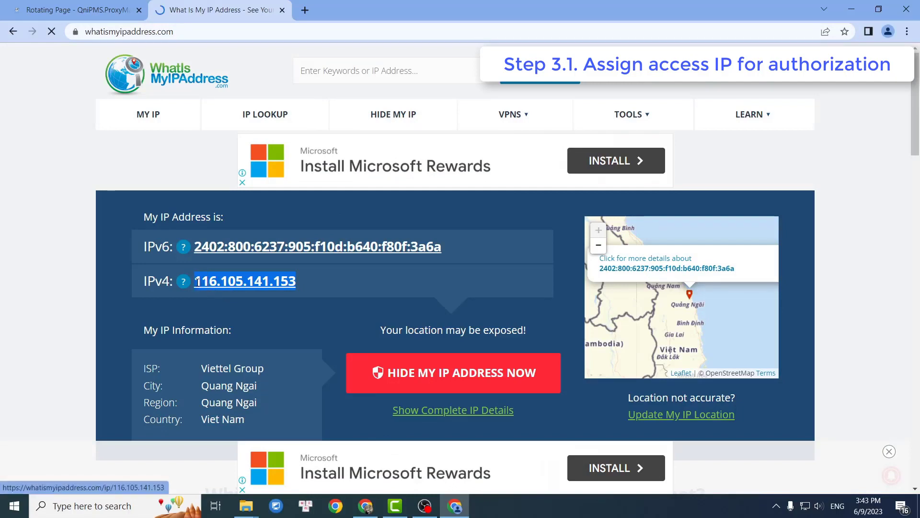
{"action": "right_click", "coordinate": [197, 281]}
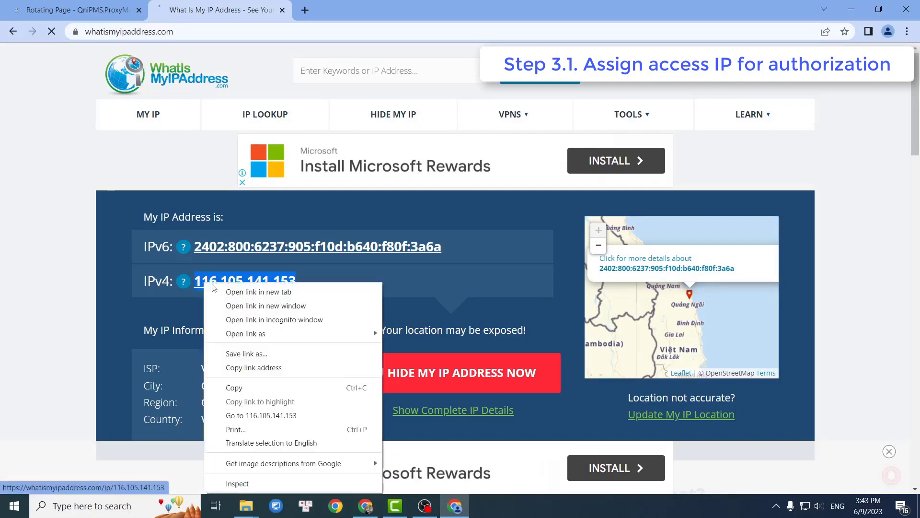
{"action": "left_click", "coordinate": [256, 390]}
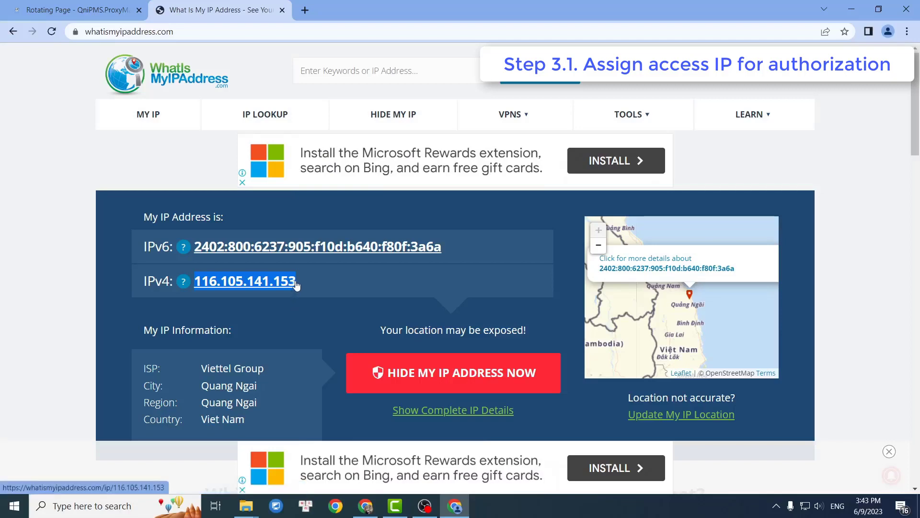
{"action": "left_click", "coordinate": [109, 5]}
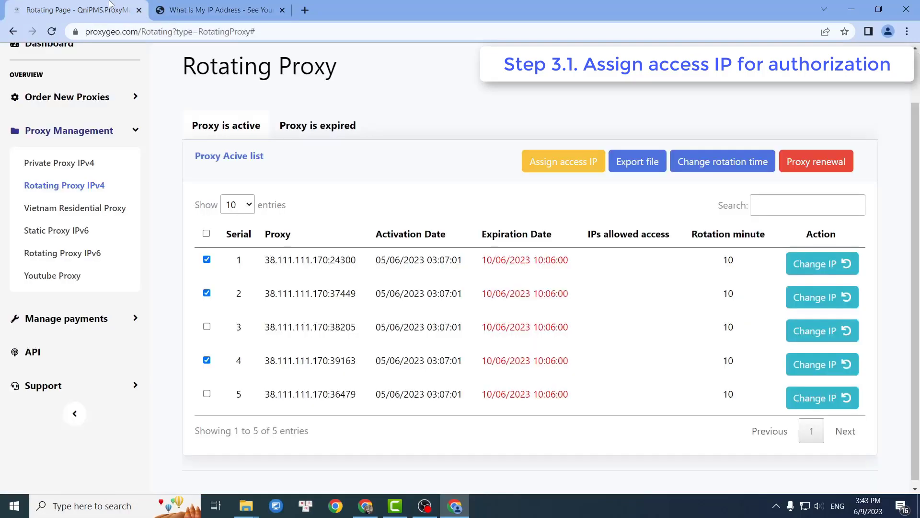
{"action": "left_click", "coordinate": [546, 165]}
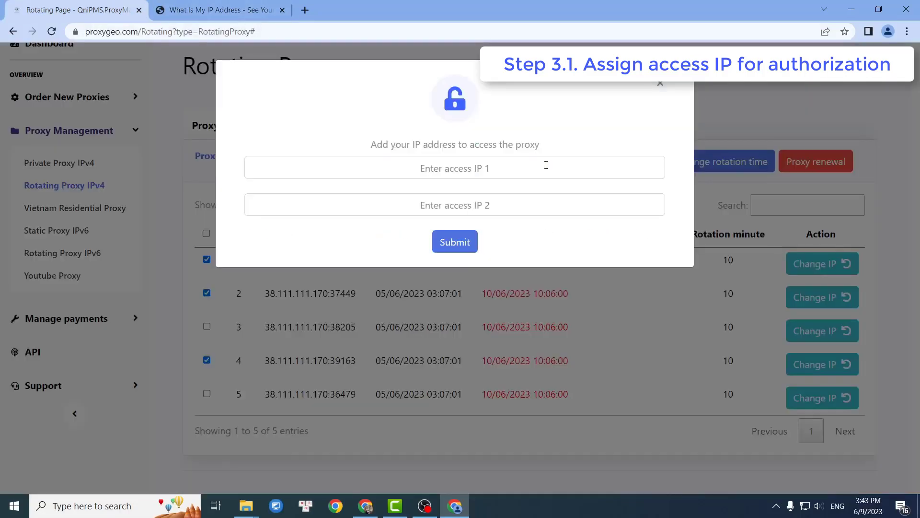
{"action": "left_click", "coordinate": [475, 168]}
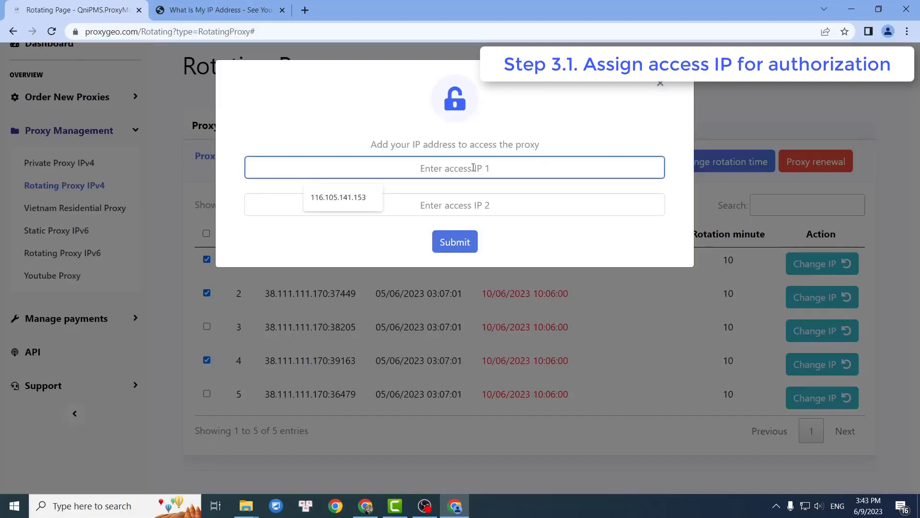
{"action": "right_click", "coordinate": [473, 168]}
{"action": "left_click", "coordinate": [526, 261]}
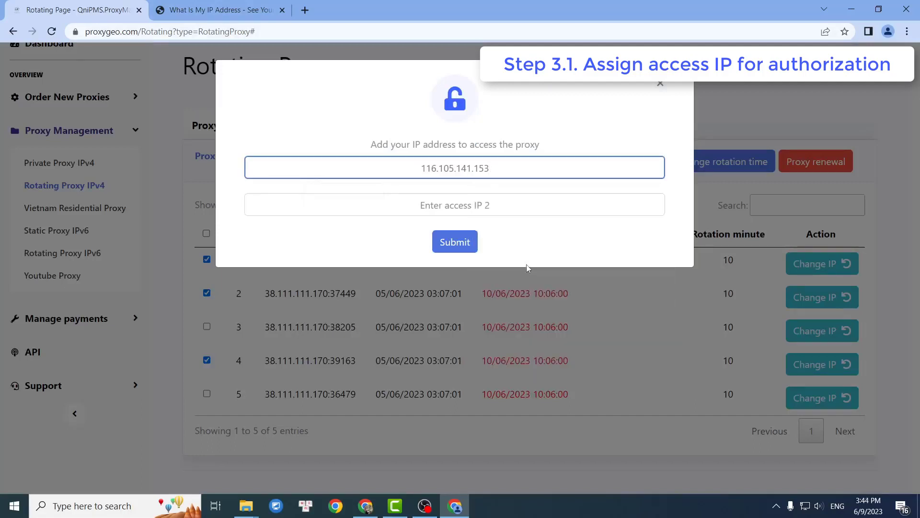
{"action": "left_click", "coordinate": [464, 249]}
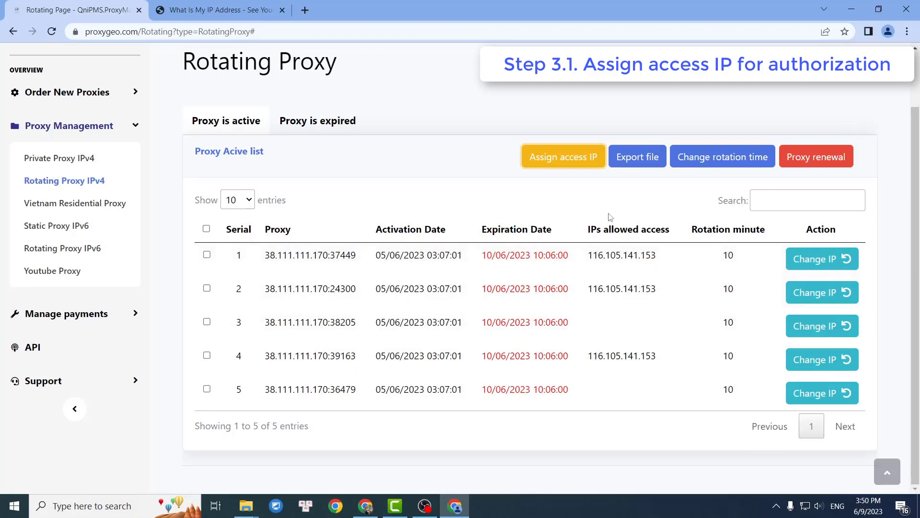
{"action": "left_click_drag", "start_coordinate": [582, 306], "coordinate": [591, 333]}
{"action": "left_click", "coordinate": [664, 320]}
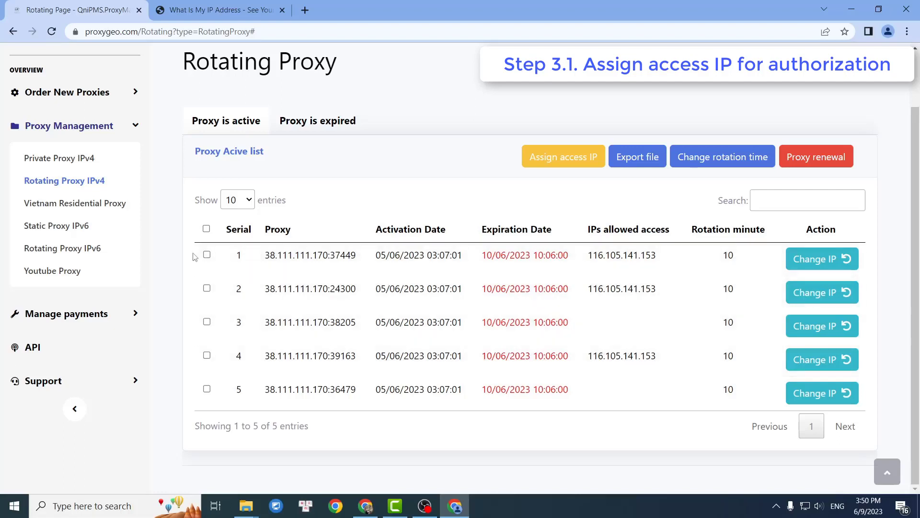
{"action": "left_click", "coordinate": [206, 288]}
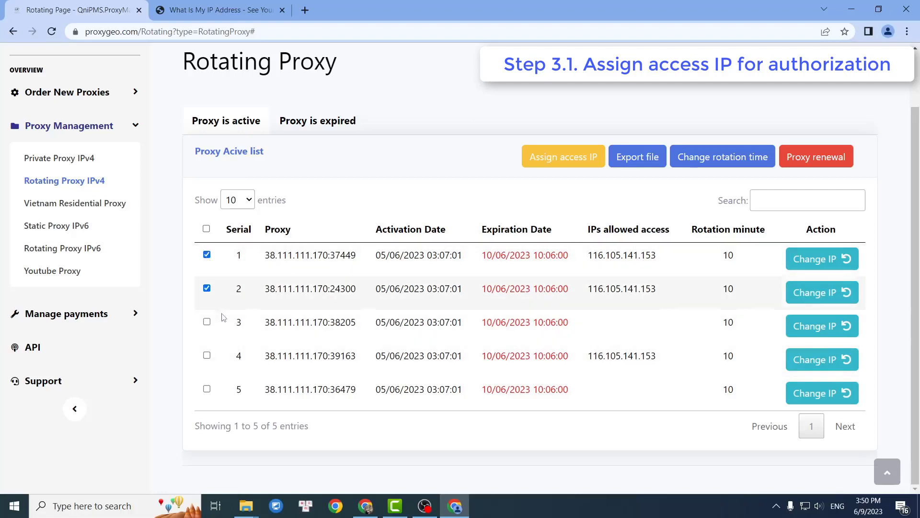
{"action": "left_click", "coordinate": [207, 355]}
{"action": "left_click", "coordinate": [638, 161]}
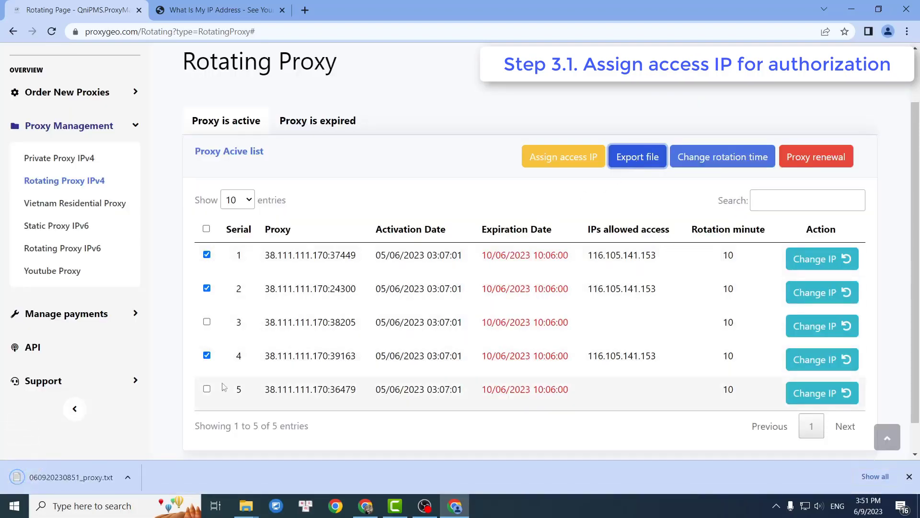
{"action": "left_click", "coordinate": [93, 480]}
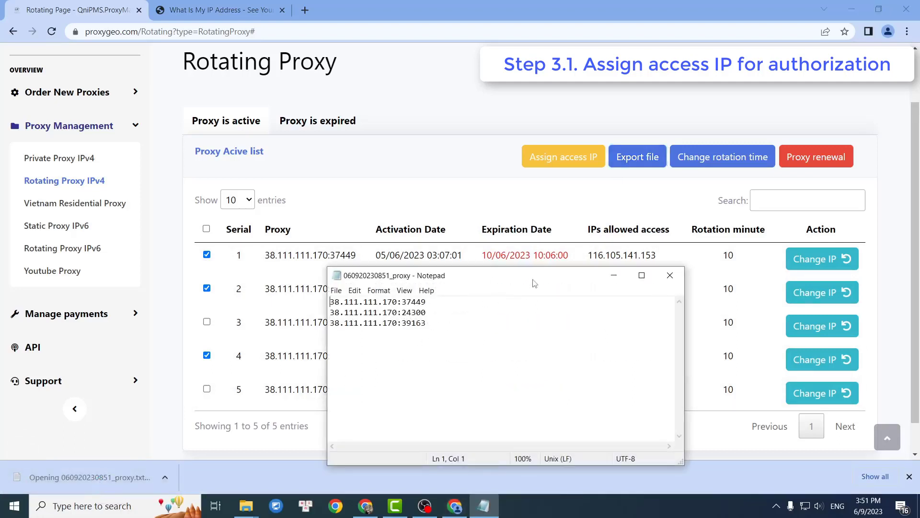
{"action": "left_click_drag", "start_coordinate": [536, 280], "coordinate": [575, 255]}
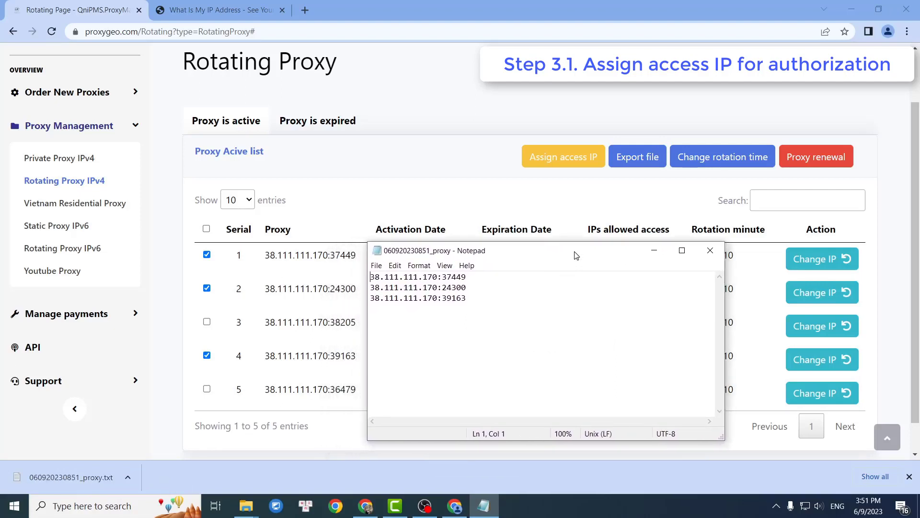
{"action": "left_click", "coordinate": [466, 298]}
{"action": "left_click_drag", "start_coordinate": [466, 298], "coordinate": [369, 277]}
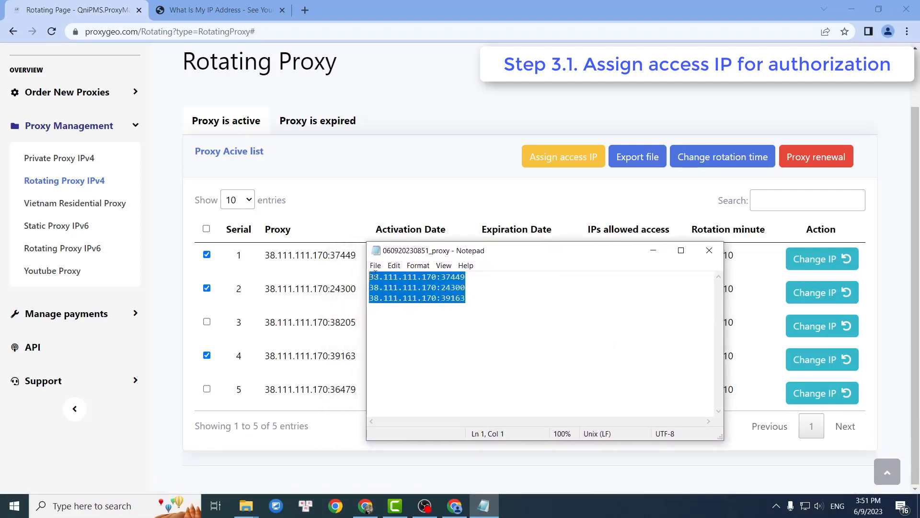
{"action": "left_click", "coordinate": [531, 292]}
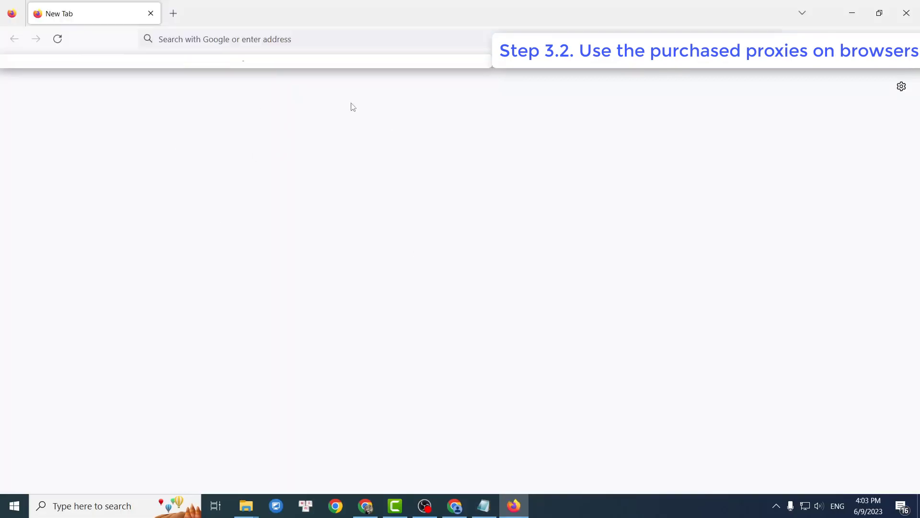
Check whatismyipaddress.com, which shows 116.105.141.153 in Viet Nam, then open a blank tab.
{"action": "left_click", "coordinate": [308, 36]}
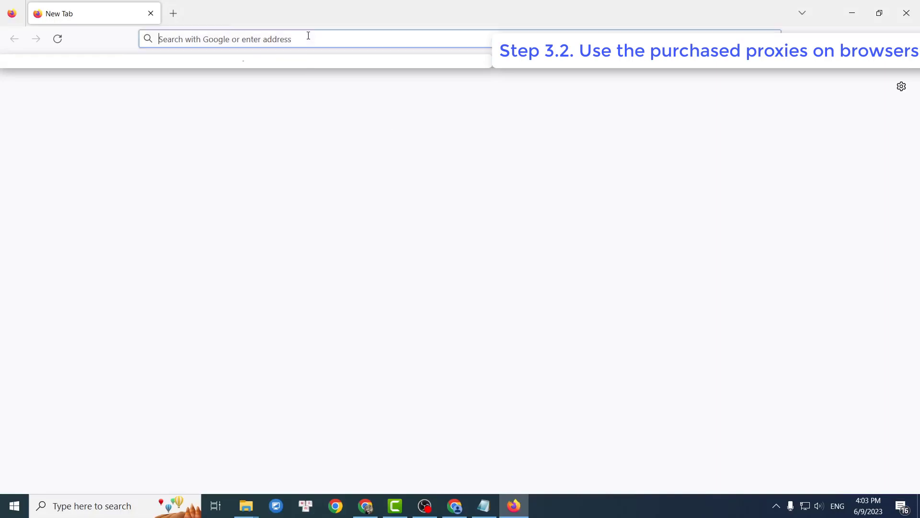
{"action": "type", "text": "https://whatismyipaddress.com/"}
{"action": "key", "text": "Return"}
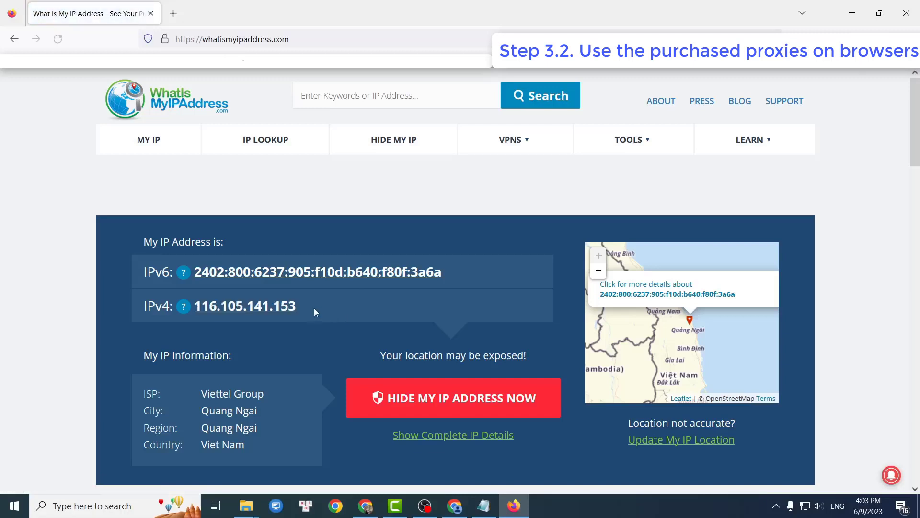
{"action": "left_click_drag", "start_coordinate": [296, 307], "coordinate": [194, 309]}
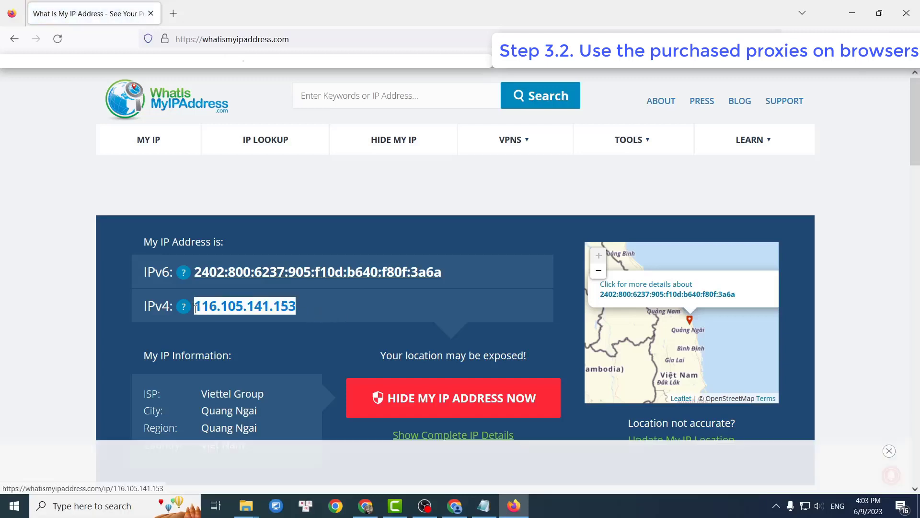
{"action": "left_click", "coordinate": [323, 309]}
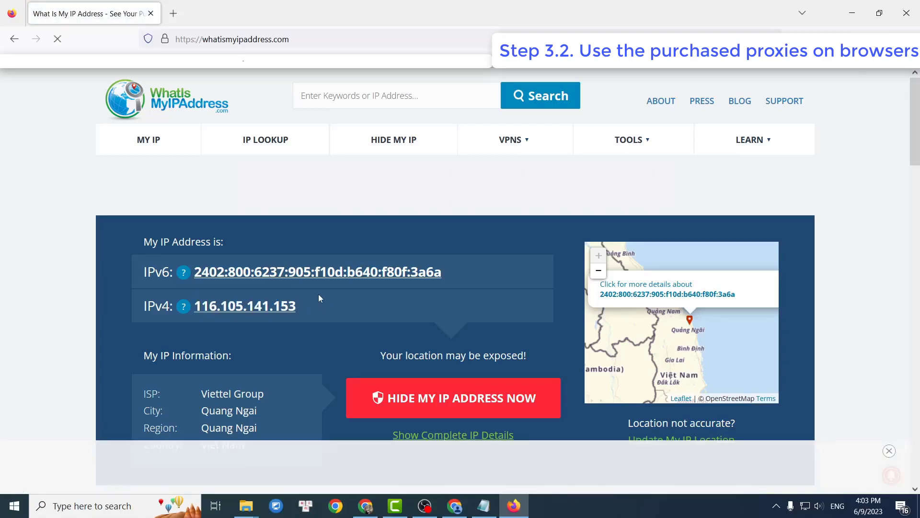
{"action": "left_click", "coordinate": [173, 13]}
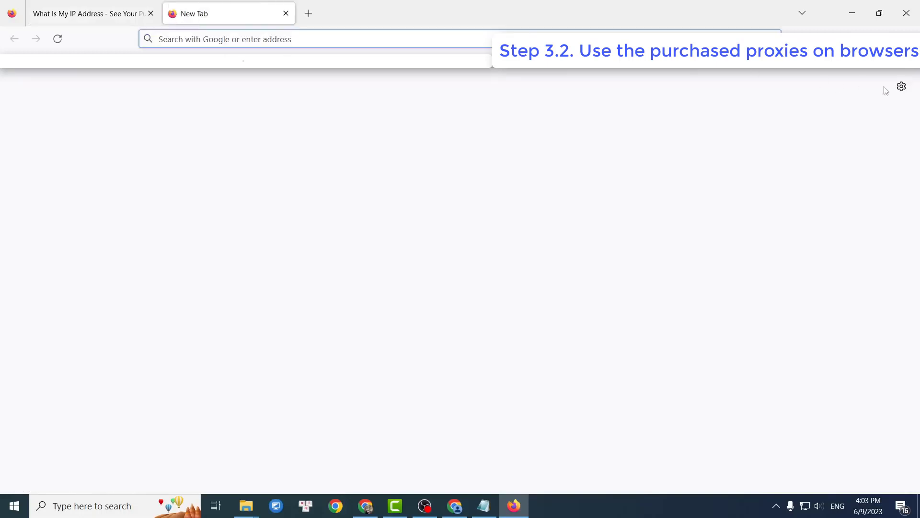
Open Firefox's proxy connection settings and choose Manual proxy configuration.
{"action": "left_click", "coordinate": [901, 86]}
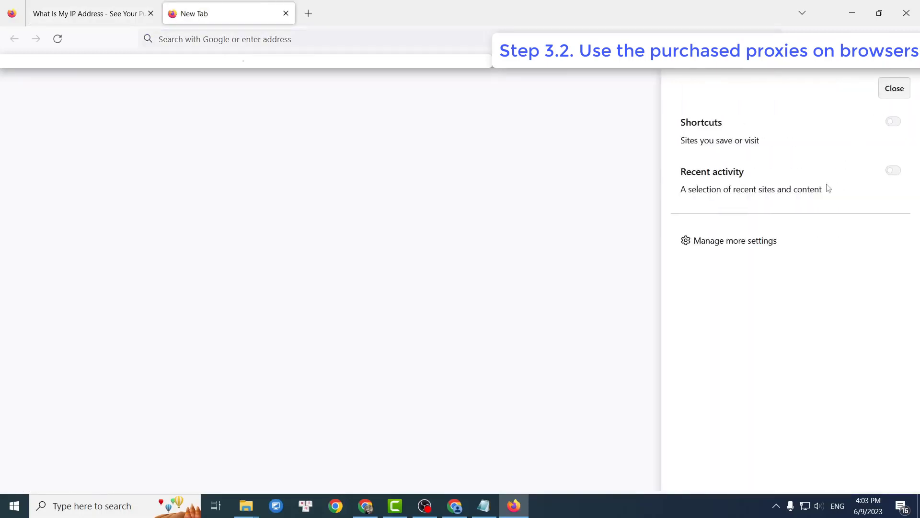
{"action": "left_click", "coordinate": [766, 246]}
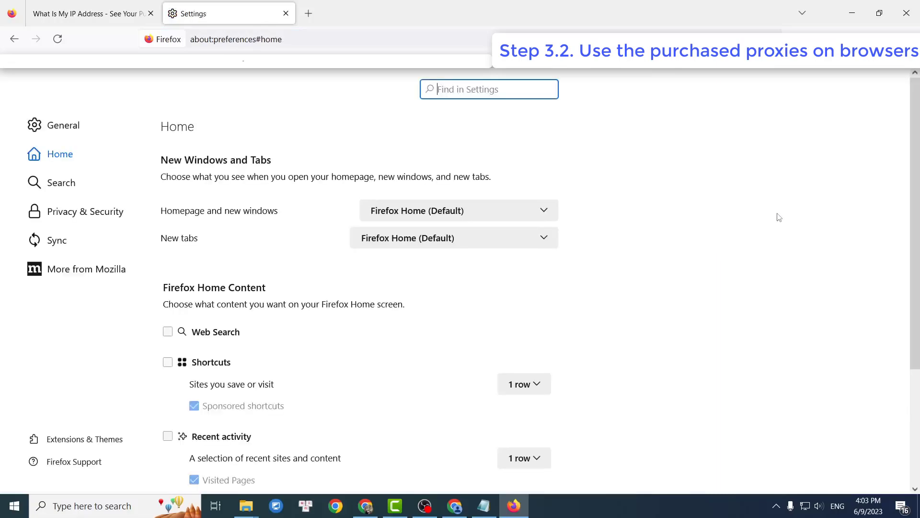
{"action": "type", "text": "proxy"}
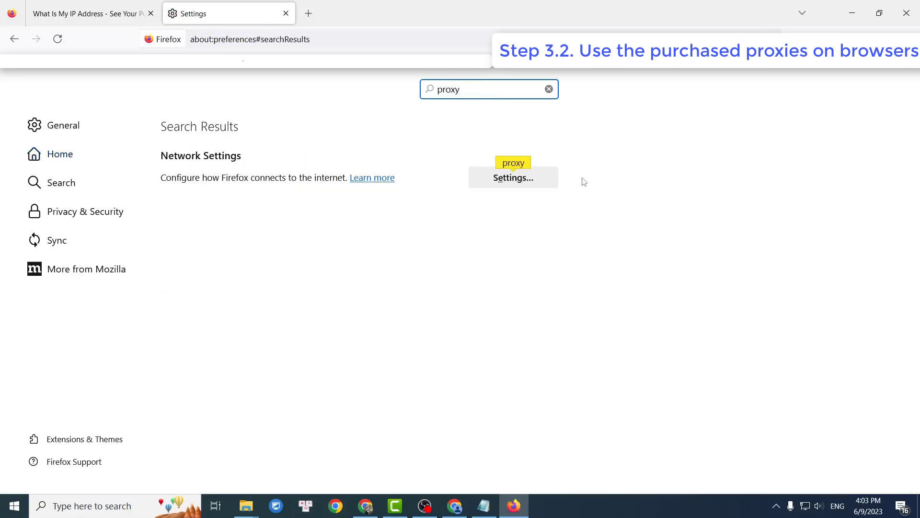
{"action": "left_click", "coordinate": [538, 179]}
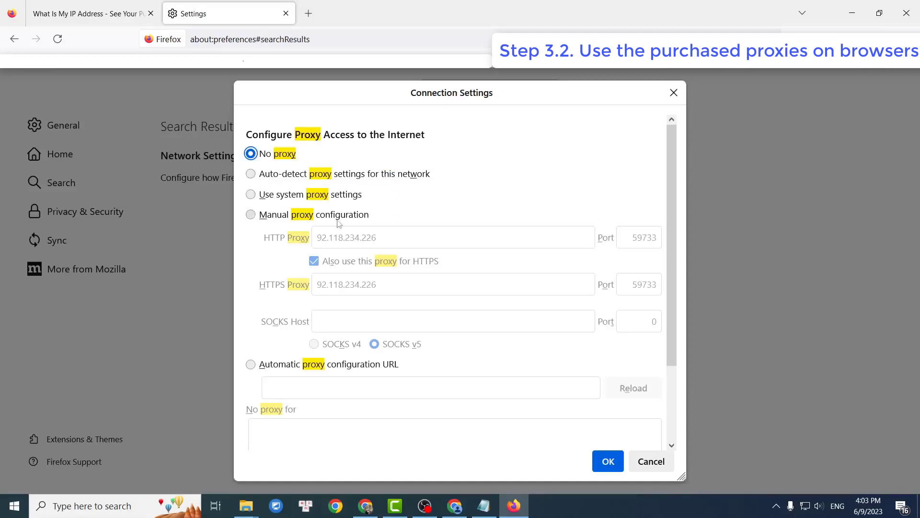
{"action": "left_click", "coordinate": [253, 217]}
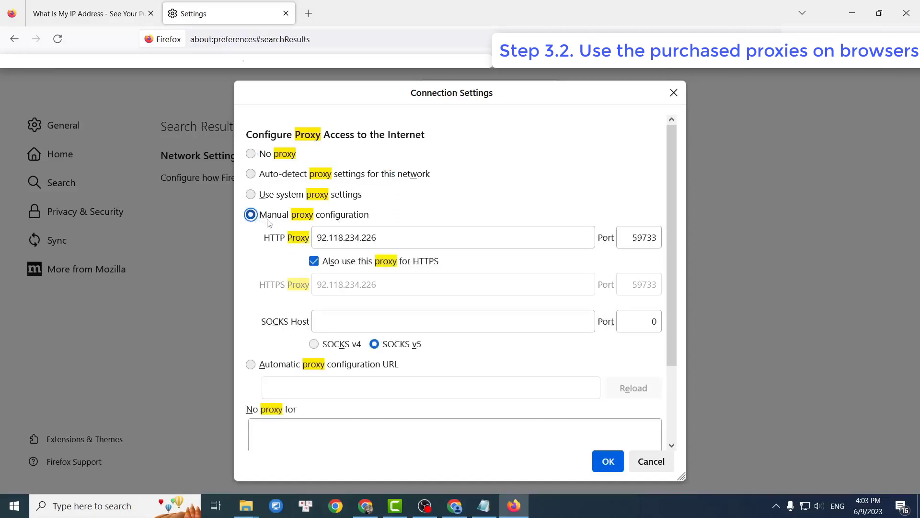
Set the HTTP proxy address to 38.111.111.170, copied from the exported list.
{"action": "left_click", "coordinate": [441, 243]}
{"action": "double_click", "coordinate": [441, 243]}
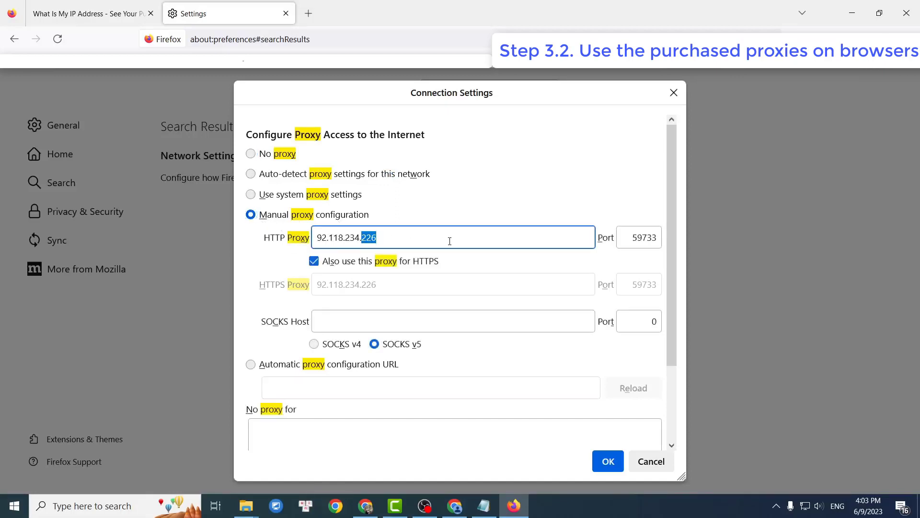
{"action": "left_click", "coordinate": [483, 507]}
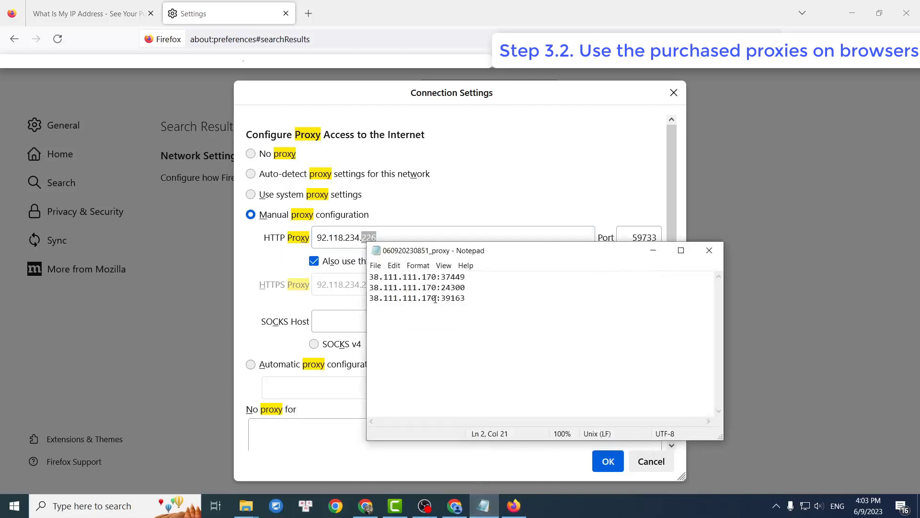
{"action": "left_click_drag", "start_coordinate": [436, 299], "coordinate": [371, 298]}
{"action": "key", "text": "ctrl+c"}
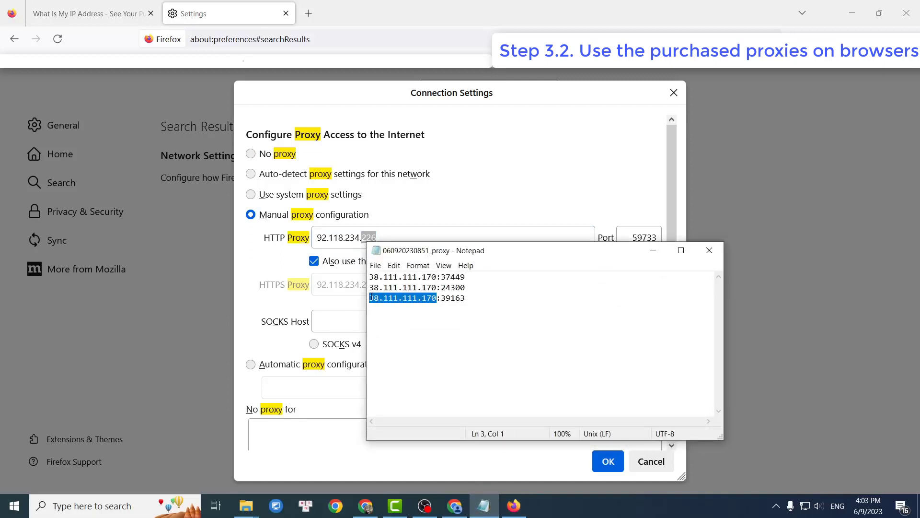
{"action": "left_click", "coordinate": [409, 235]}
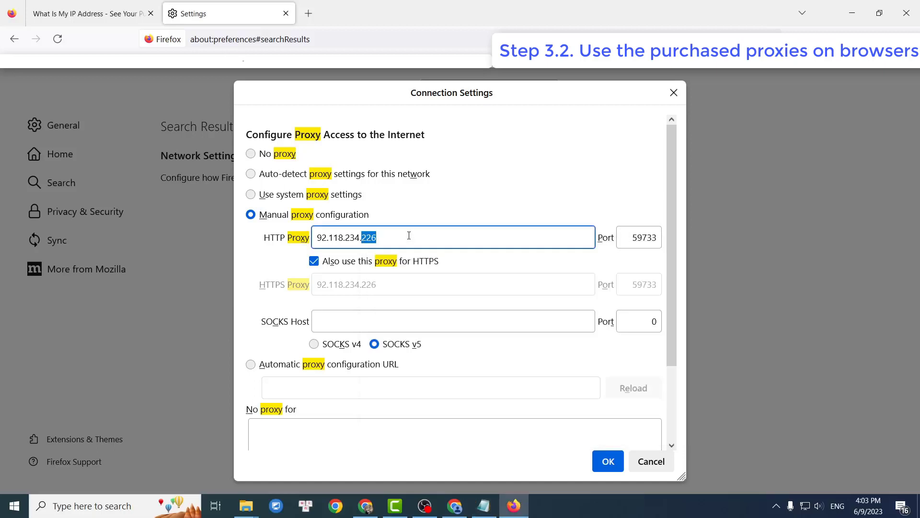
{"action": "key", "text": "ctrl+a"}
{"action": "key", "text": "ctrl+v"}
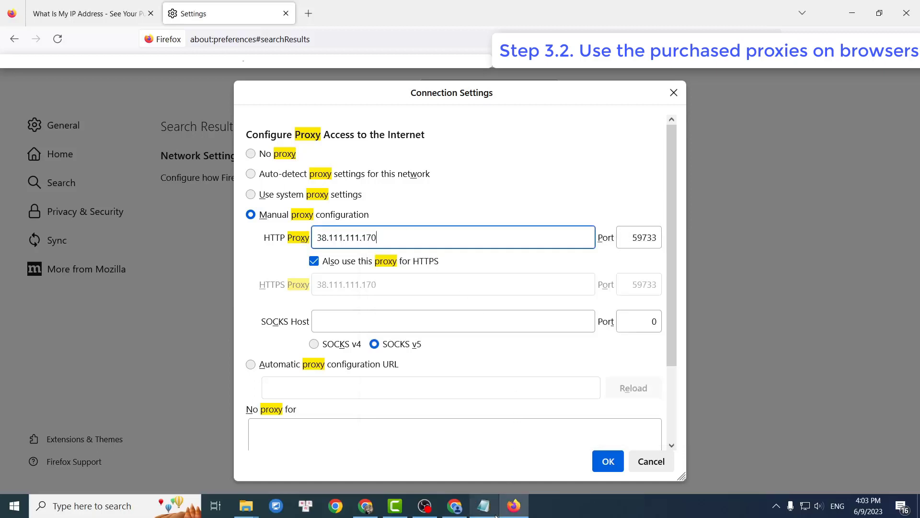
Set the proxy port to 39163 and save the network settings.
{"action": "left_click", "coordinate": [483, 506]}
{"action": "left_click_drag", "start_coordinate": [463, 320], "coordinate": [440, 320]}
{"action": "key", "text": "ctrl+c"}
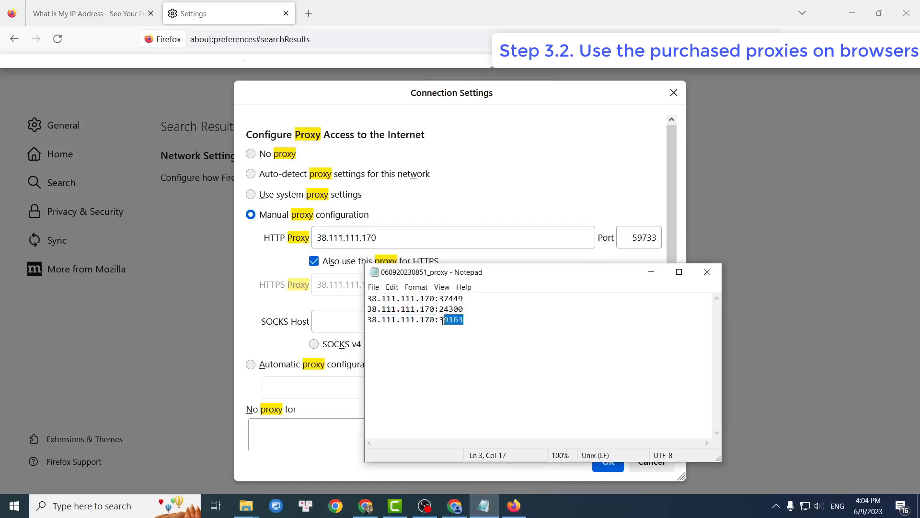
{"action": "left_click", "coordinate": [643, 237]}
{"action": "key", "text": "ctrl+a"}
{"action": "key", "text": "ctrl+v"}
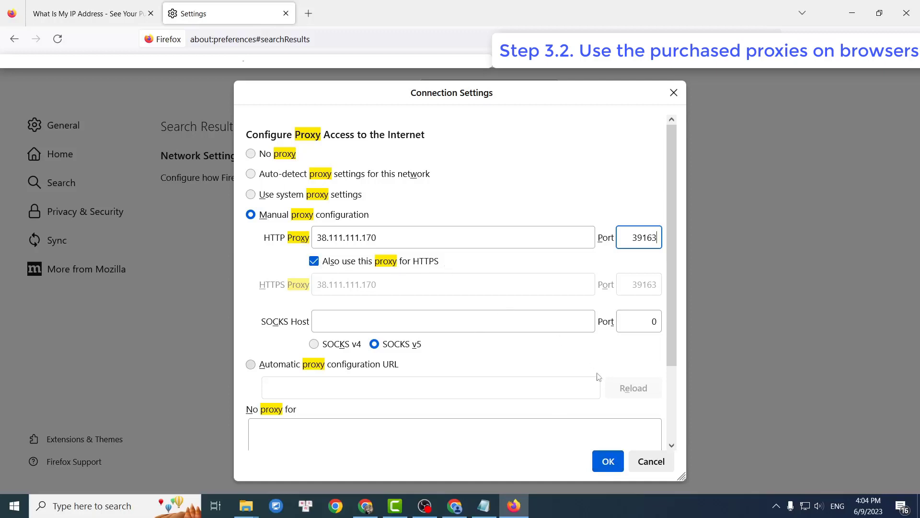
{"action": "left_click", "coordinate": [610, 465]}
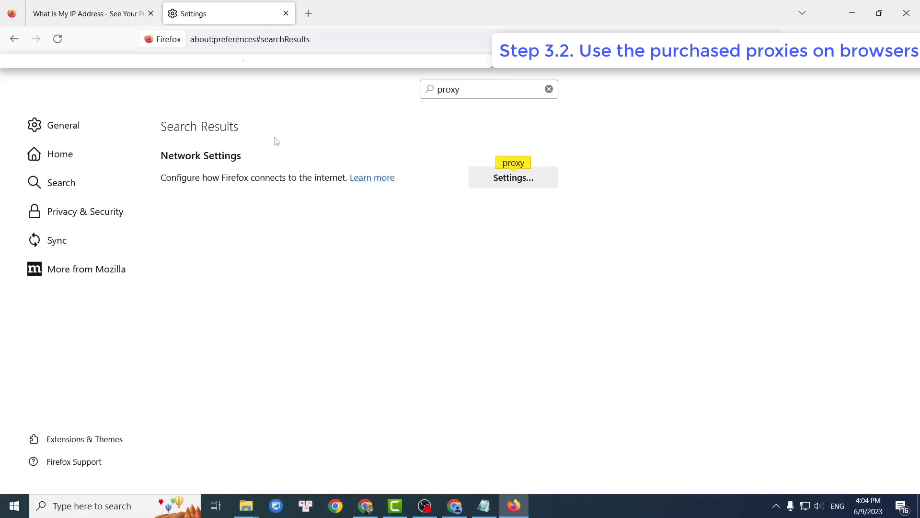
Reload whatismyipaddress.com and confirm IPv4 23.229.93.56 in Buffalo, New York.
{"action": "left_click", "coordinate": [123, 19]}
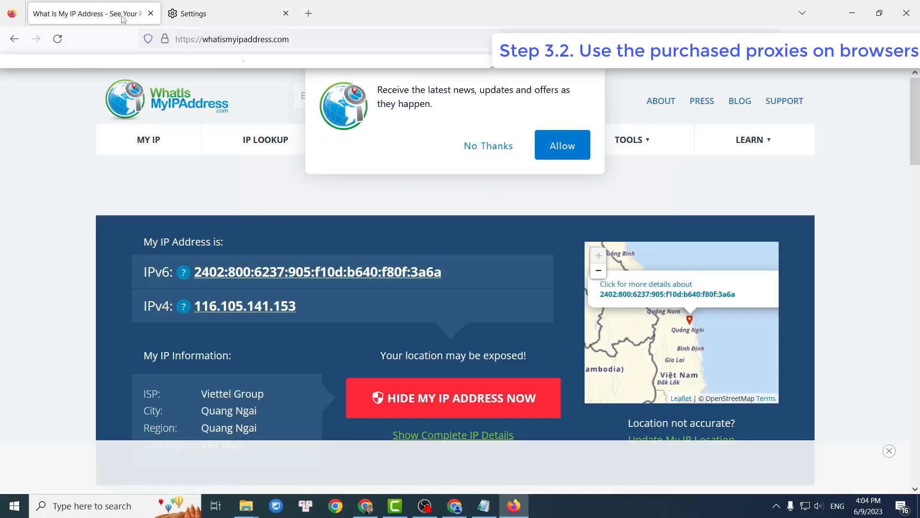
{"action": "left_click", "coordinate": [482, 149]}
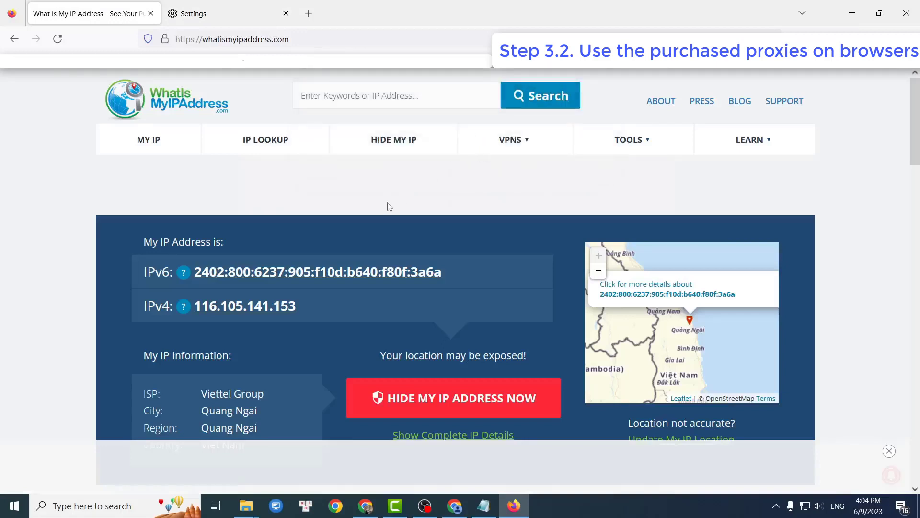
{"action": "key", "text": "F5"}
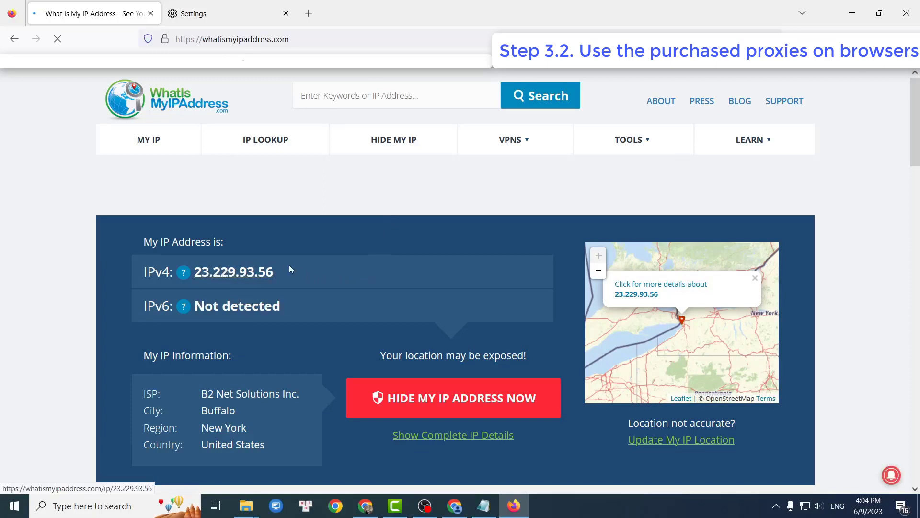
{"action": "left_click_drag", "start_coordinate": [277, 272], "coordinate": [193, 272]}
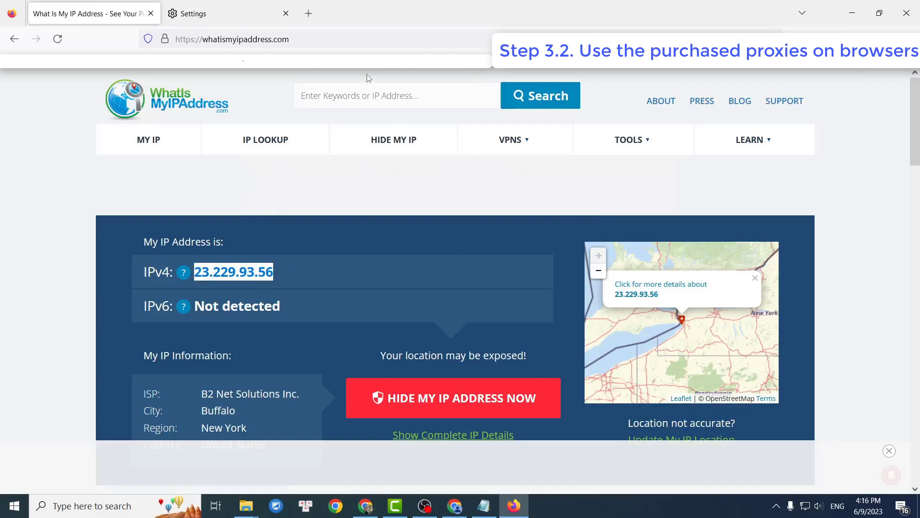
{"action": "left_click", "coordinate": [308, 14]}
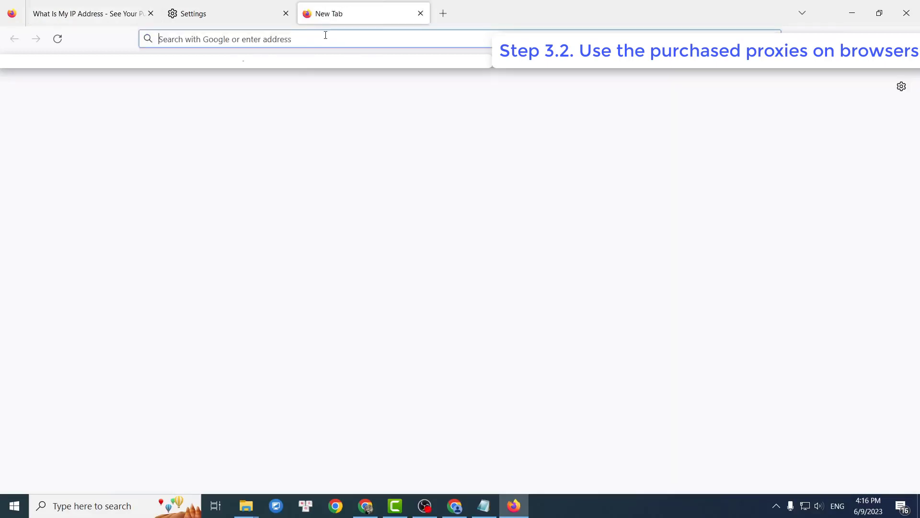
Load youtube.com and open the CONAN video 'Wayne Gretzky's Opponents Warned Him Before A Hit'.
{"action": "type", "text": "https://www.youtube.com/"}
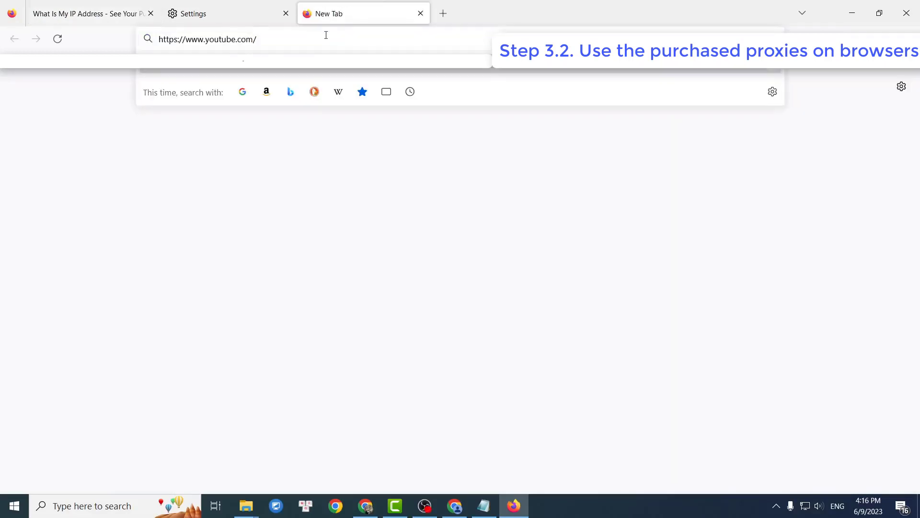
{"action": "key", "text": "Return"}
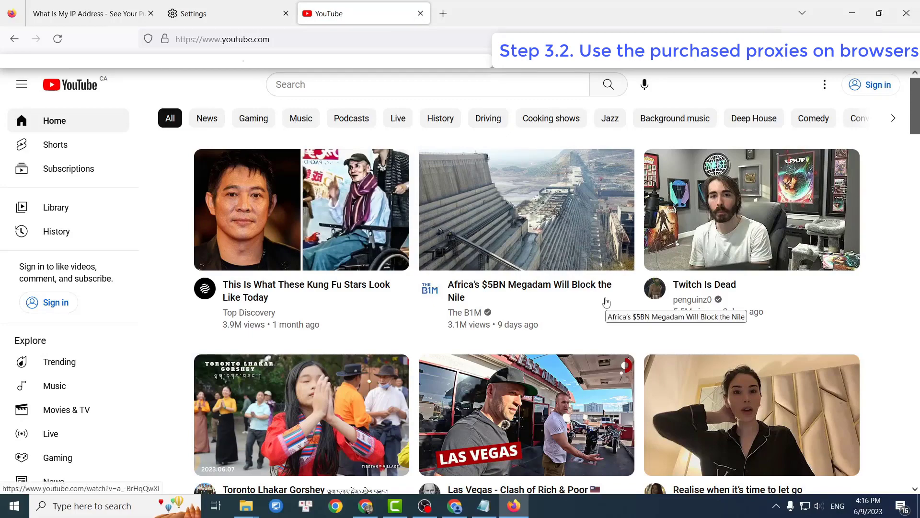
{"action": "scroll", "coordinate": [607, 302], "scroll_direction": "down", "scroll_amount": 4}
{"action": "scroll", "coordinate": [606, 302], "scroll_direction": "down", "scroll_amount": 5}
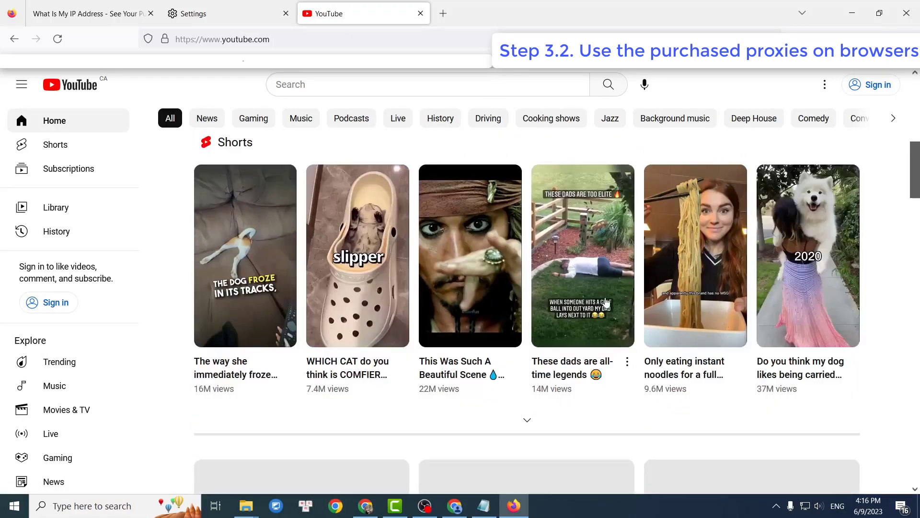
{"action": "scroll", "coordinate": [606, 302], "scroll_direction": "down", "scroll_amount": 4}
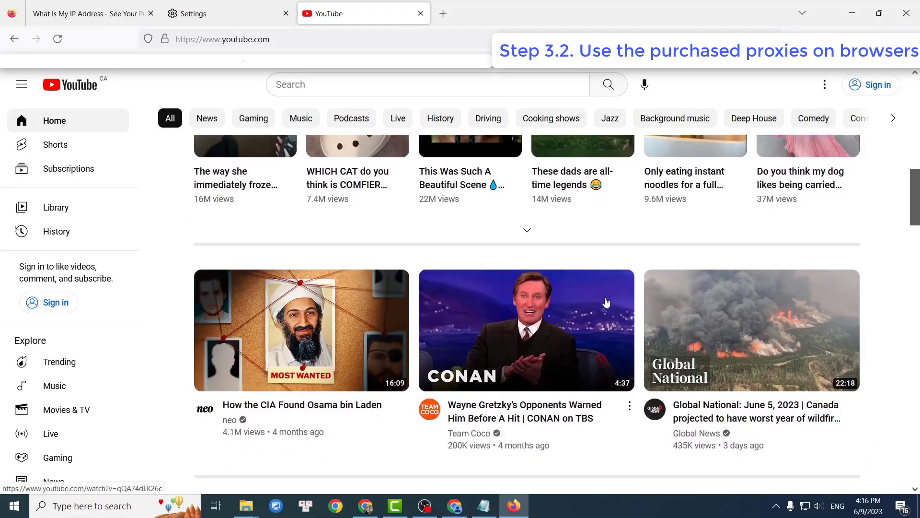
{"action": "scroll", "coordinate": [606, 302], "scroll_direction": "down", "scroll_amount": 3}
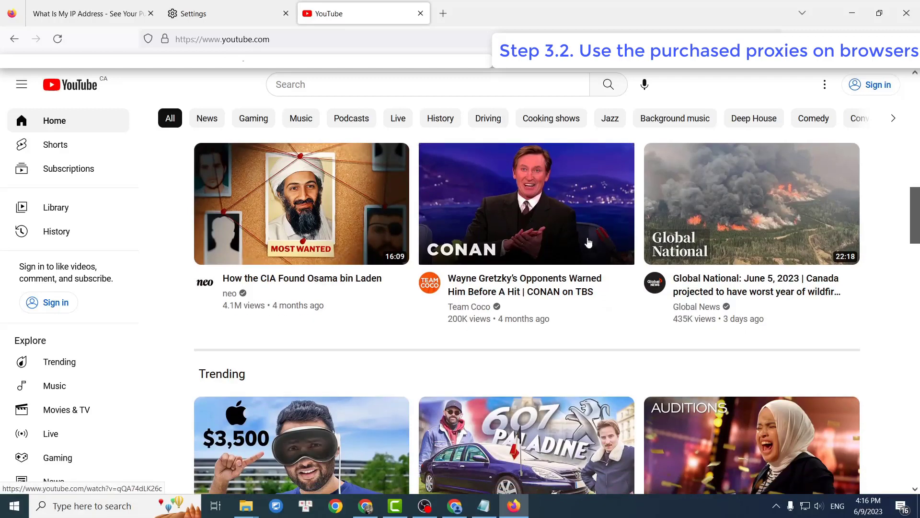
{"action": "left_click", "coordinate": [544, 236]}
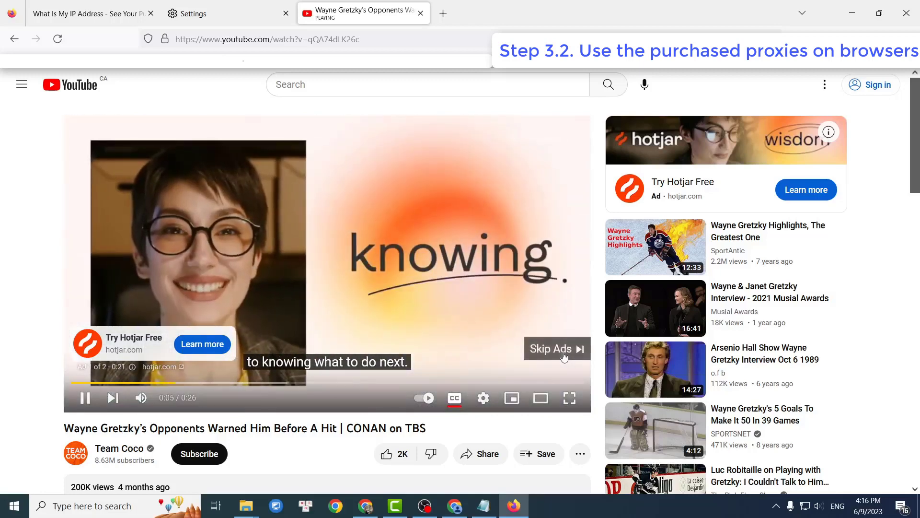
Skip the ad, dismiss the YouTube Premium promotion, and pause the video at 0:34.
{"action": "left_click", "coordinate": [562, 352]}
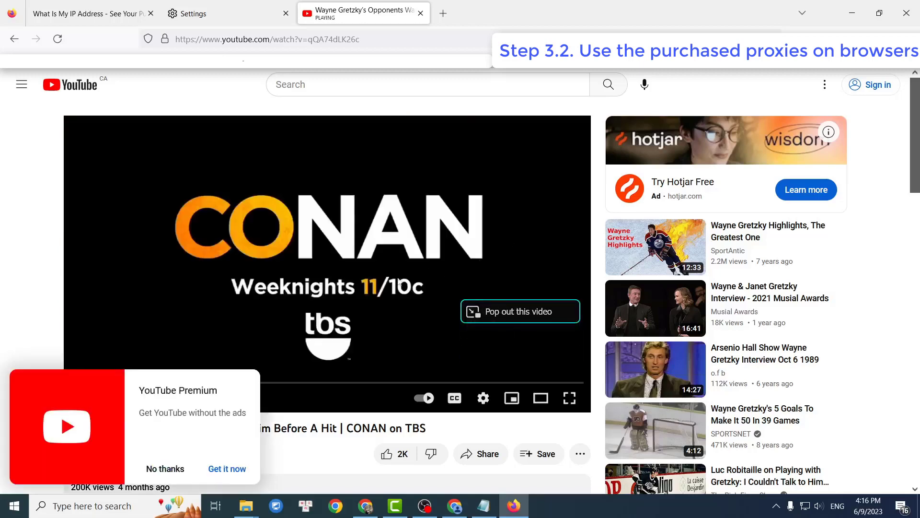
{"action": "left_click", "coordinate": [165, 468]}
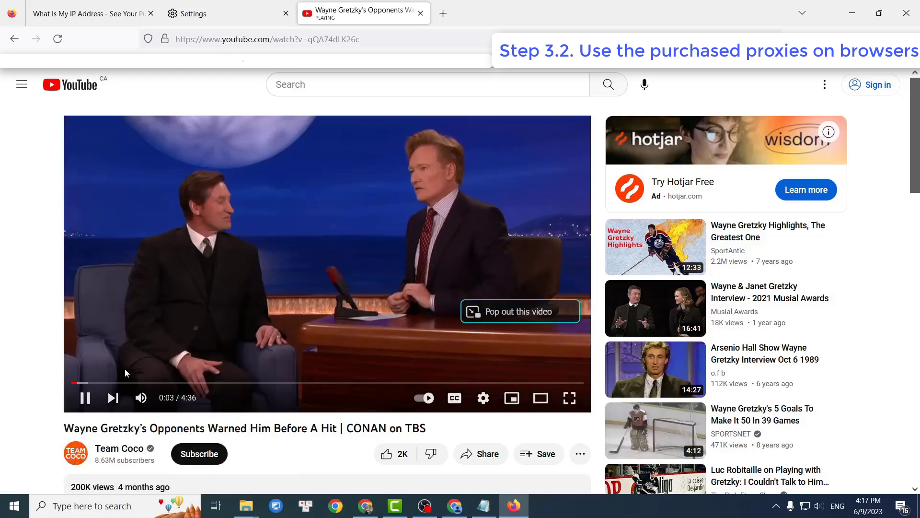
{"action": "left_click", "coordinate": [135, 382]}
{"action": "left_click", "coordinate": [376, 242]}
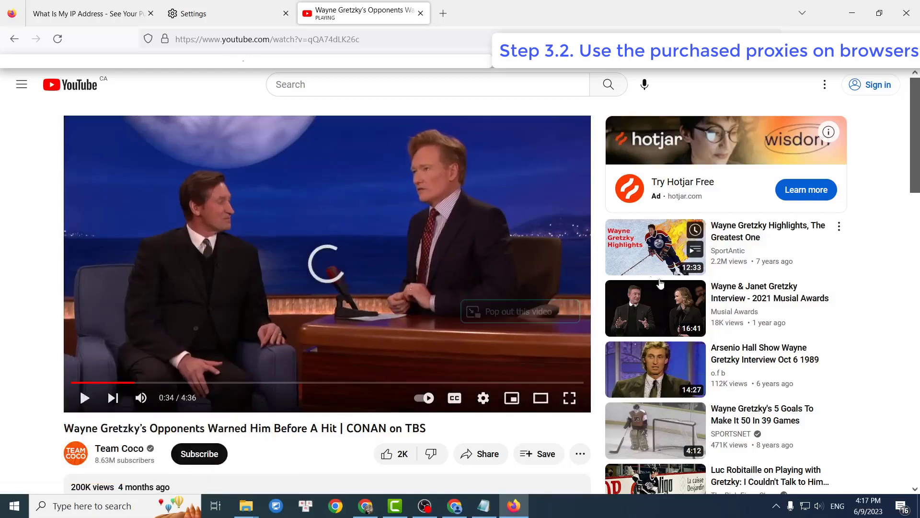
{"action": "scroll", "coordinate": [661, 283], "scroll_direction": "down", "scroll_amount": 3}
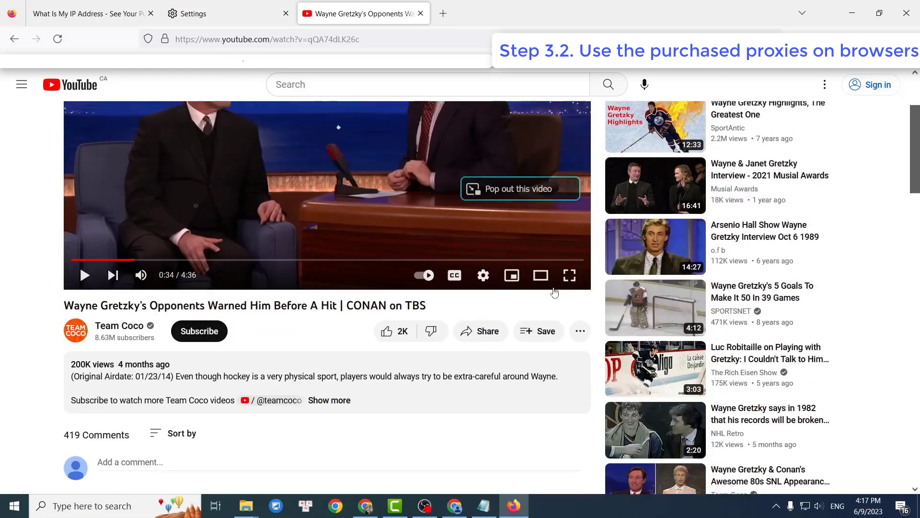
{"action": "scroll", "coordinate": [555, 292], "scroll_direction": "up", "scroll_amount": 3}
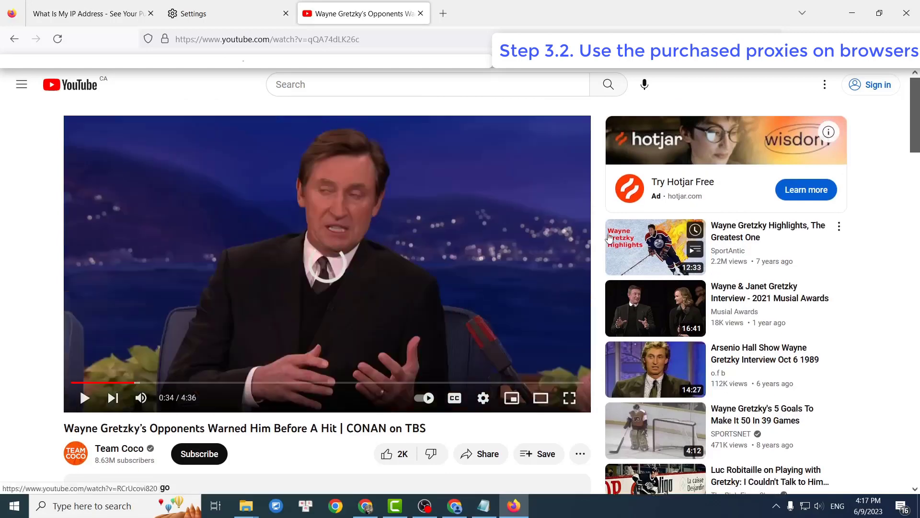
{"action": "mouse_move", "coordinate": [609, 237]}
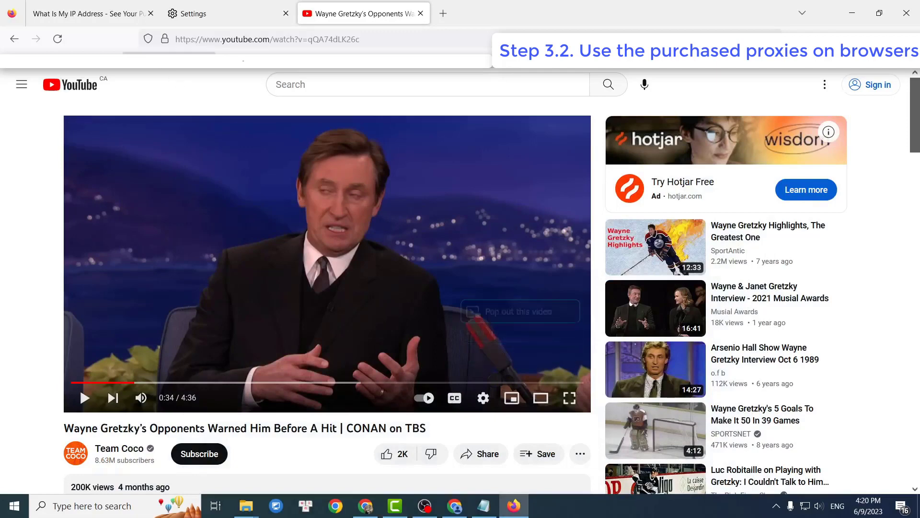
{"action": "left_click", "coordinate": [120, 15]}
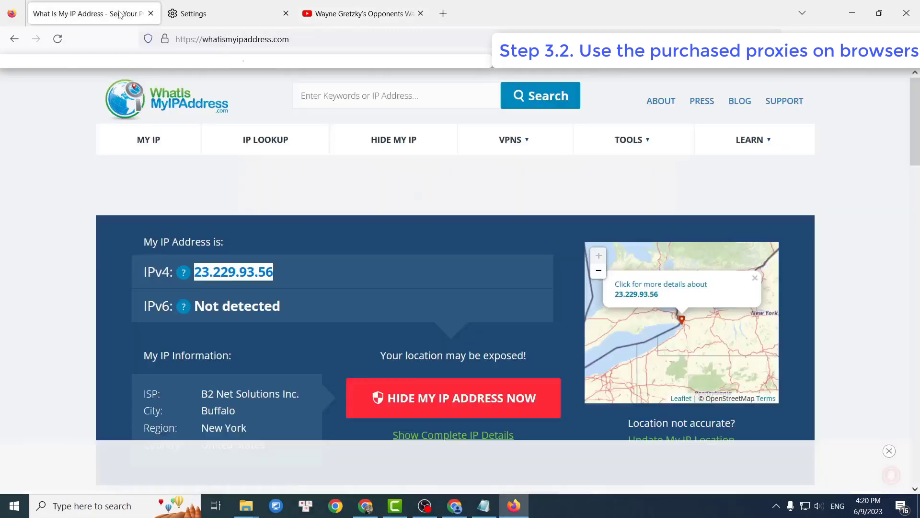
{"action": "left_click", "coordinate": [232, 277]}
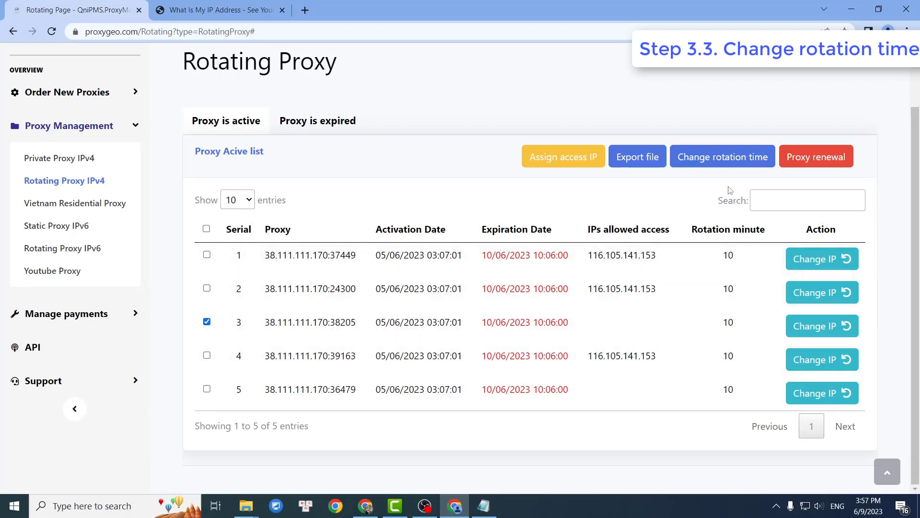
Change proxy 3's (port 38205) rotation time to 30 minutes and confirm it in the list.
{"action": "left_click", "coordinate": [742, 166]}
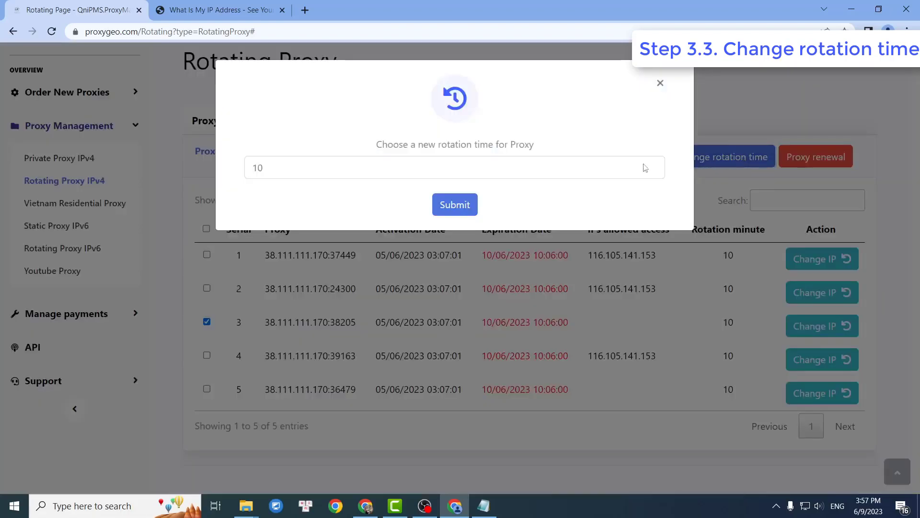
{"action": "left_click", "coordinate": [580, 169]}
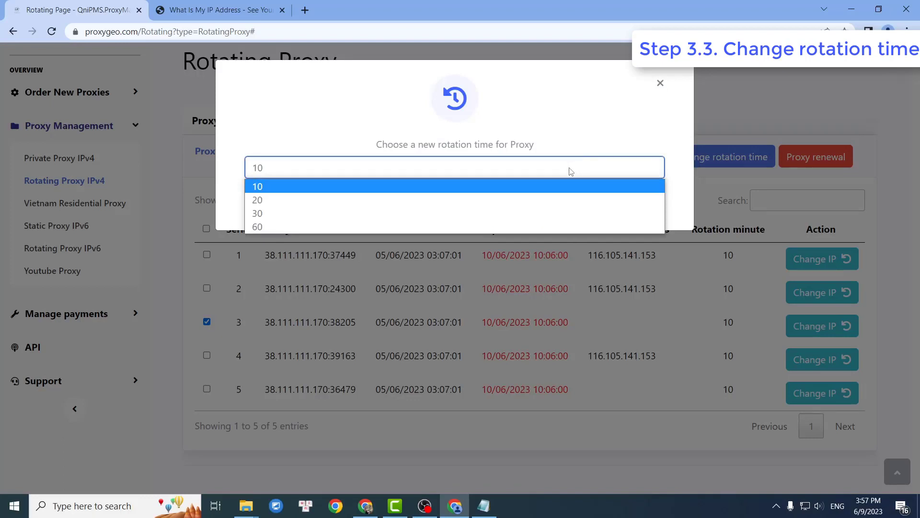
{"action": "left_click", "coordinate": [281, 216]}
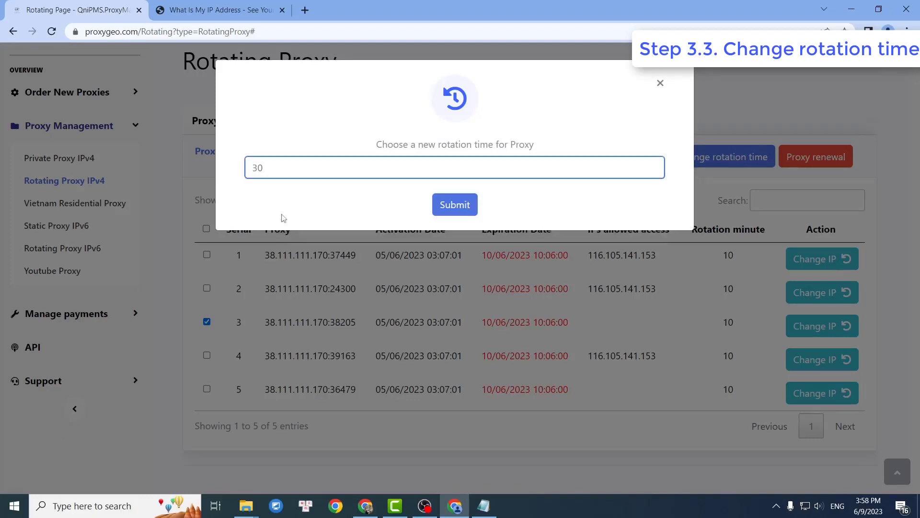
{"action": "left_click", "coordinate": [453, 206]}
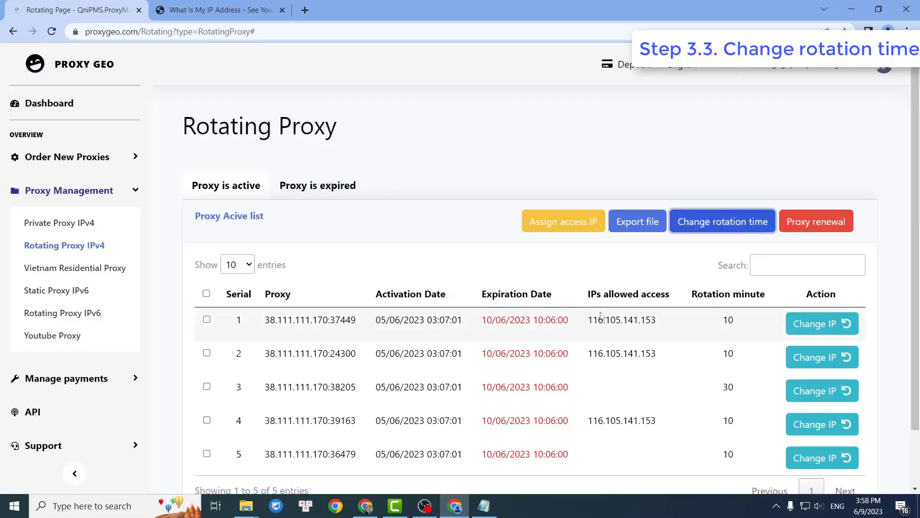
{"action": "scroll", "coordinate": [600, 314], "scroll_direction": "down", "scroll_amount": 2}
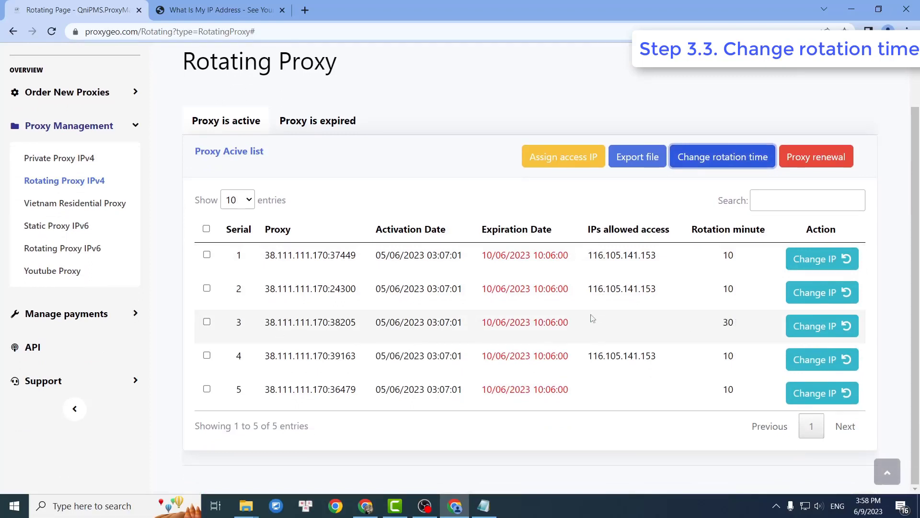
{"action": "left_click_drag", "start_coordinate": [737, 329], "coordinate": [721, 326]}
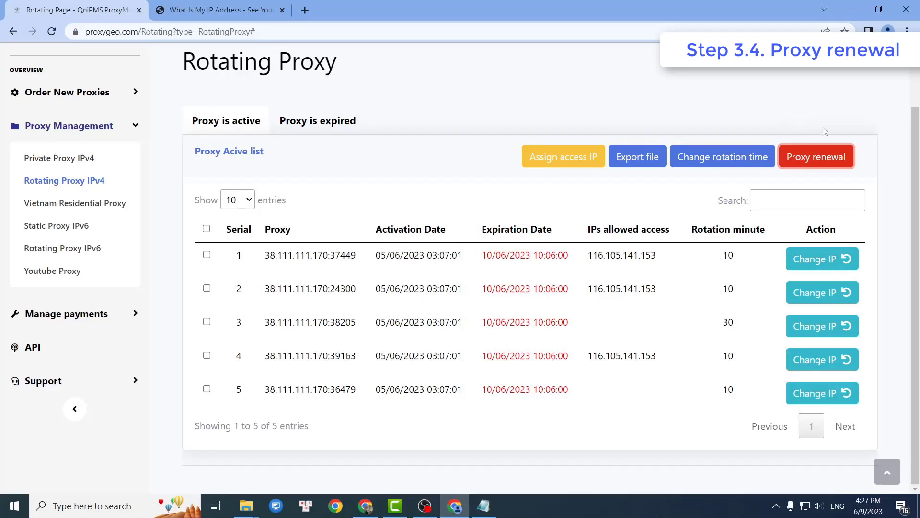
Open the renewal Payment Details for 5 proxies and scroll down to the $26.25 total.
{"action": "left_click", "coordinate": [836, 164]}
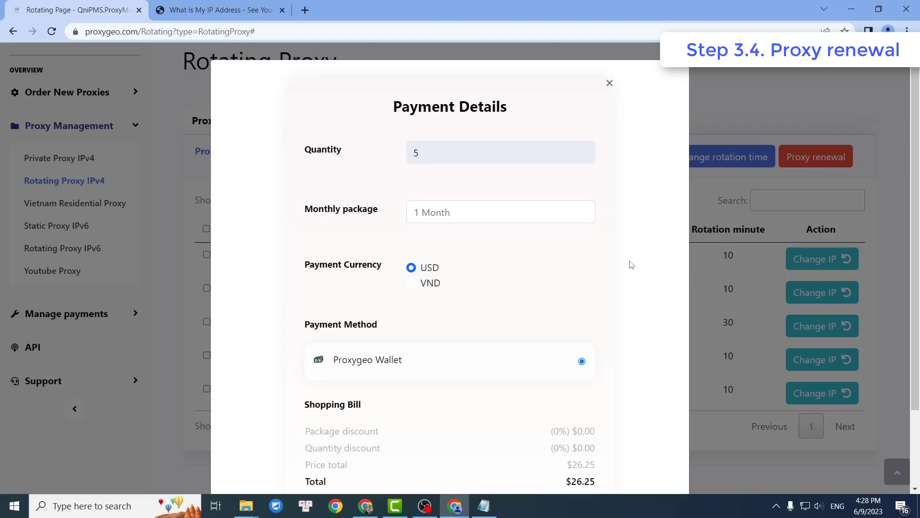
{"action": "scroll", "coordinate": [631, 265], "scroll_direction": "down", "scroll_amount": 1}
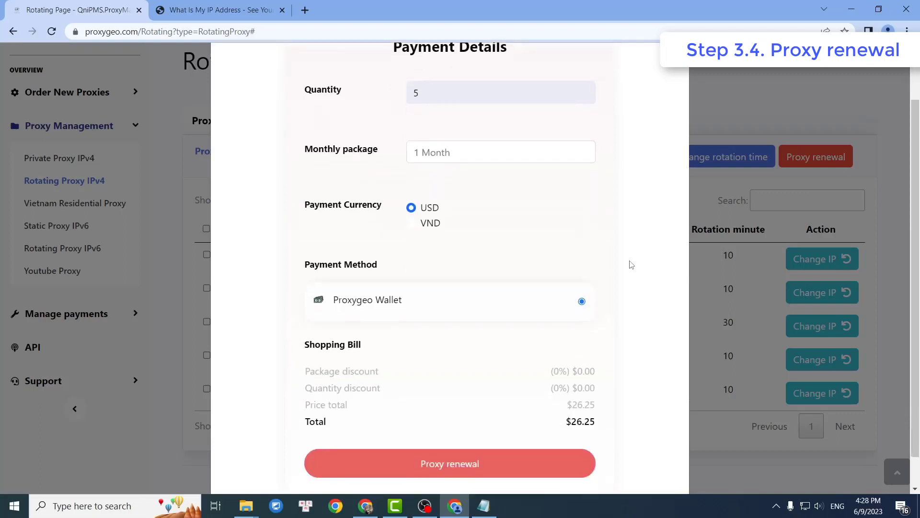